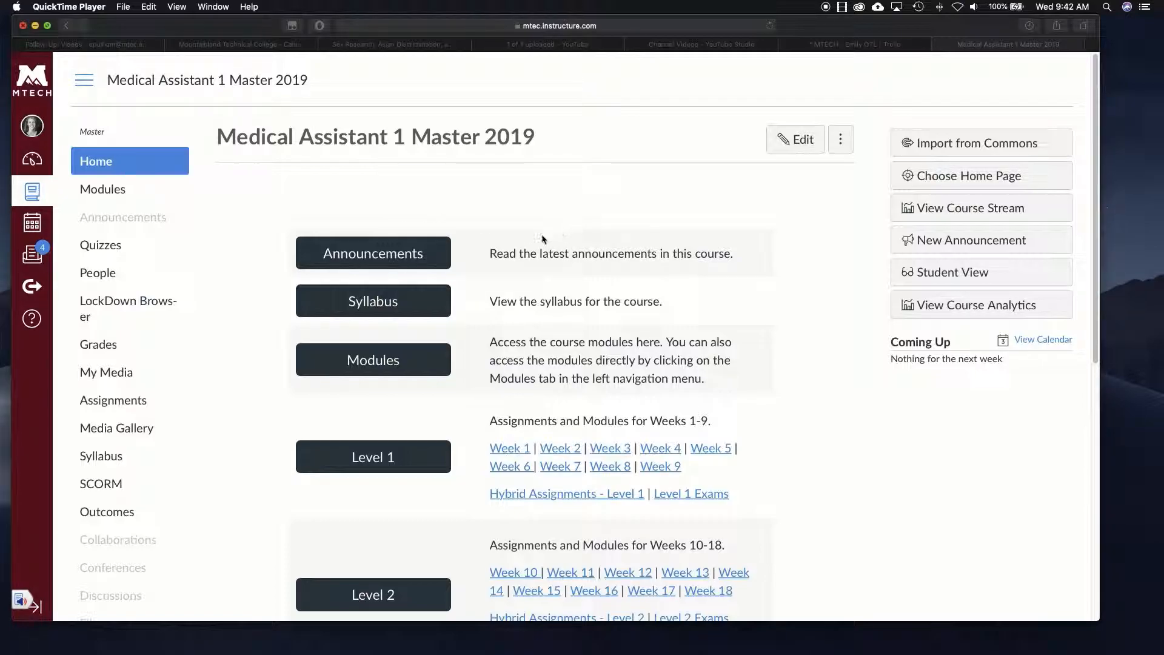
- Bring the Safari window with the course home page forward and make it taller
click(280, 620)
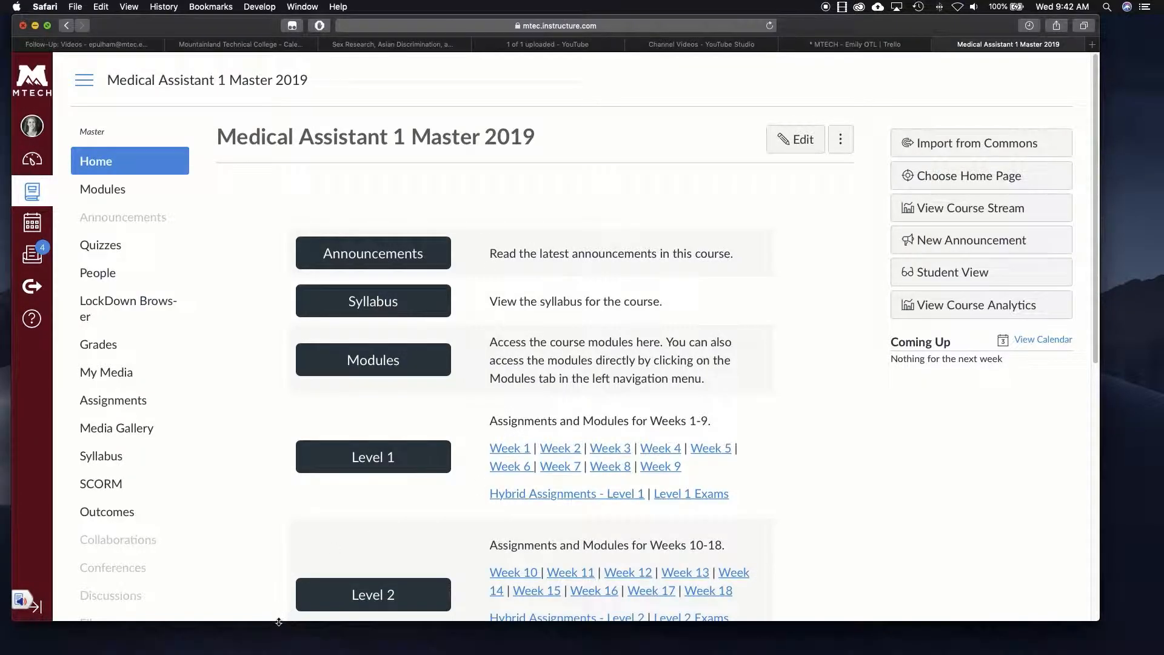
drag(280, 623, 274, 648)
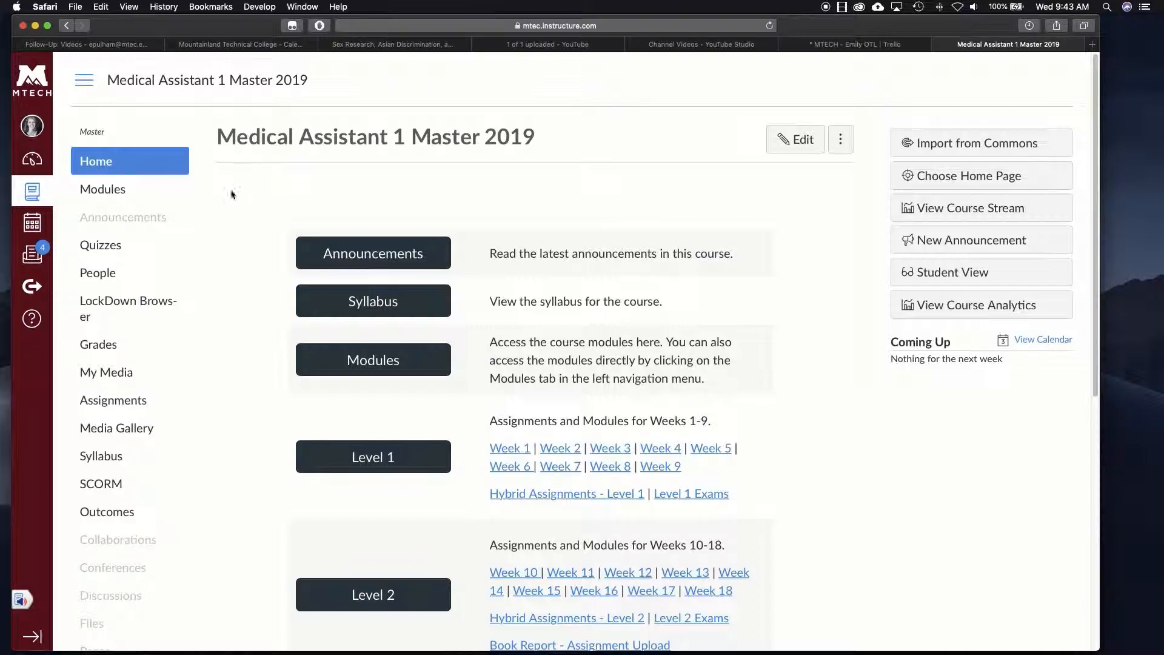
- Open the course Modules page and scroll through the module list
click(105, 199)
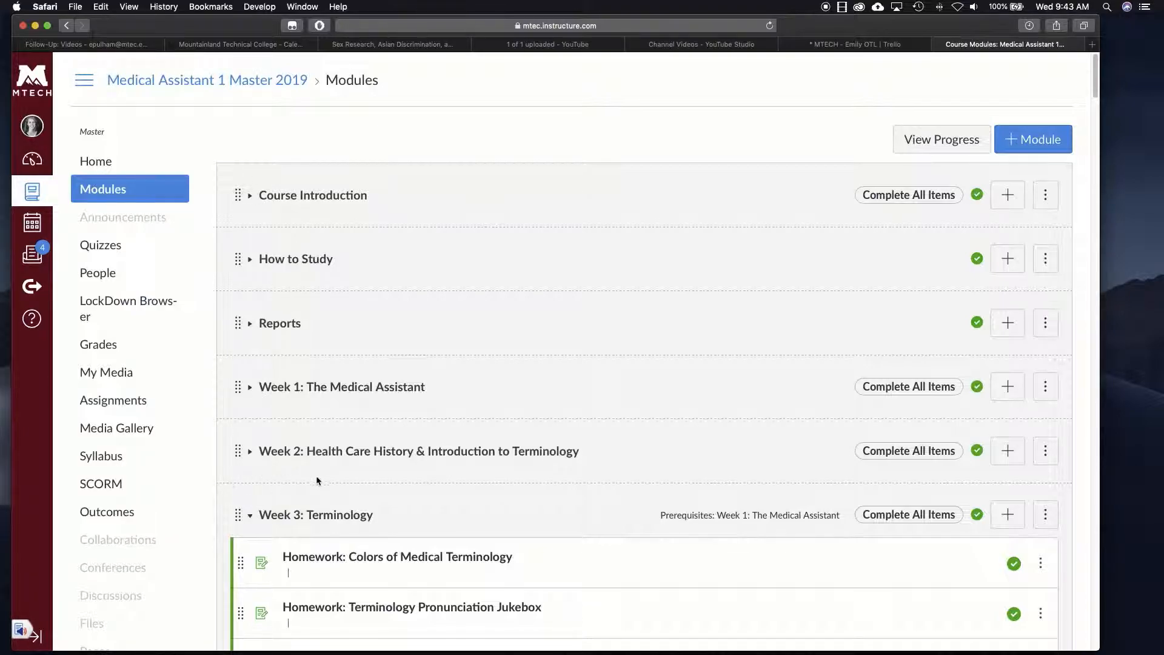
scroll(328, 474, down, 6)
scroll(388, 444, down, 1)
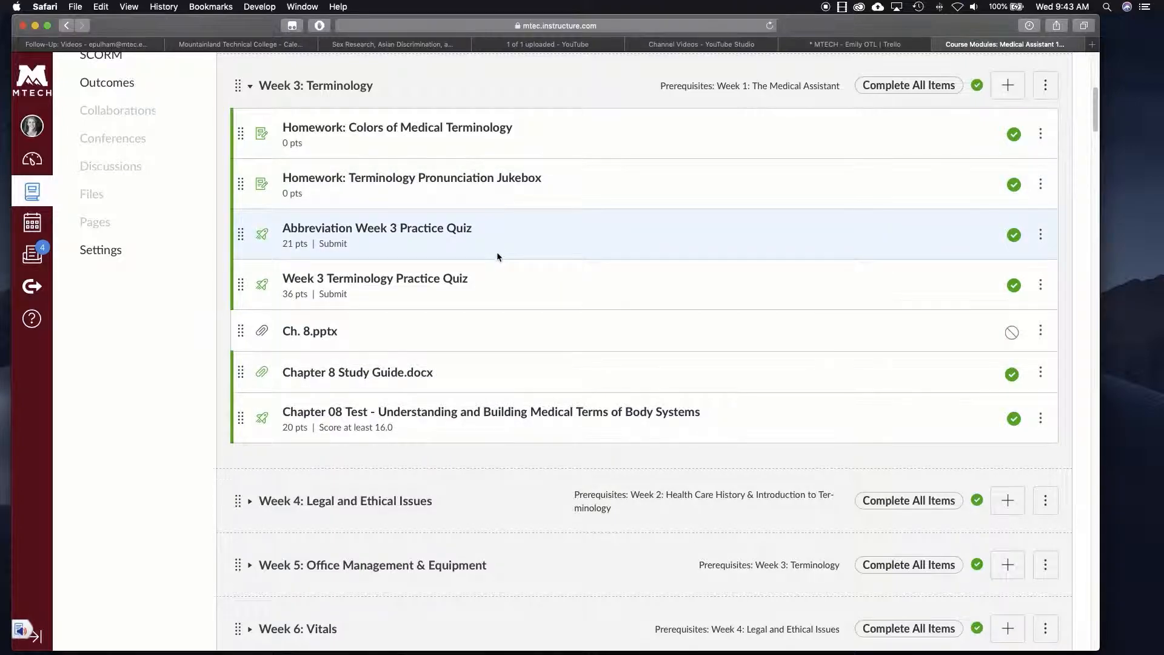
scroll(497, 256, up, 4)
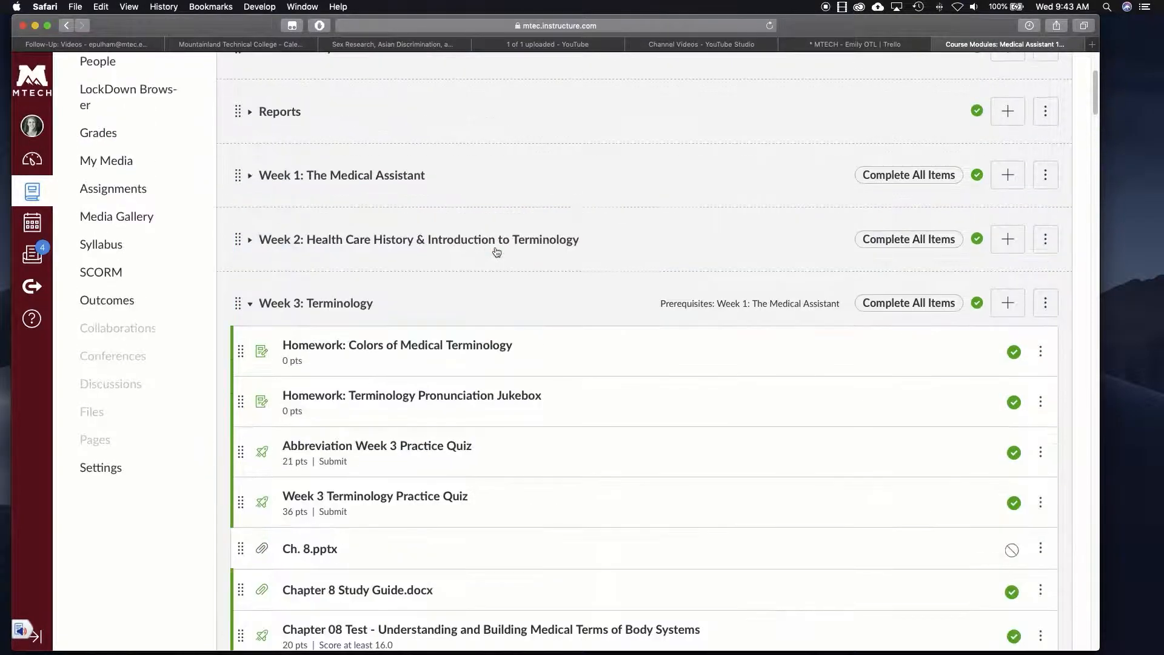
- Expand Week 1: The Medical Assistant to show its quizzes, procedures, files and test
click(251, 178)
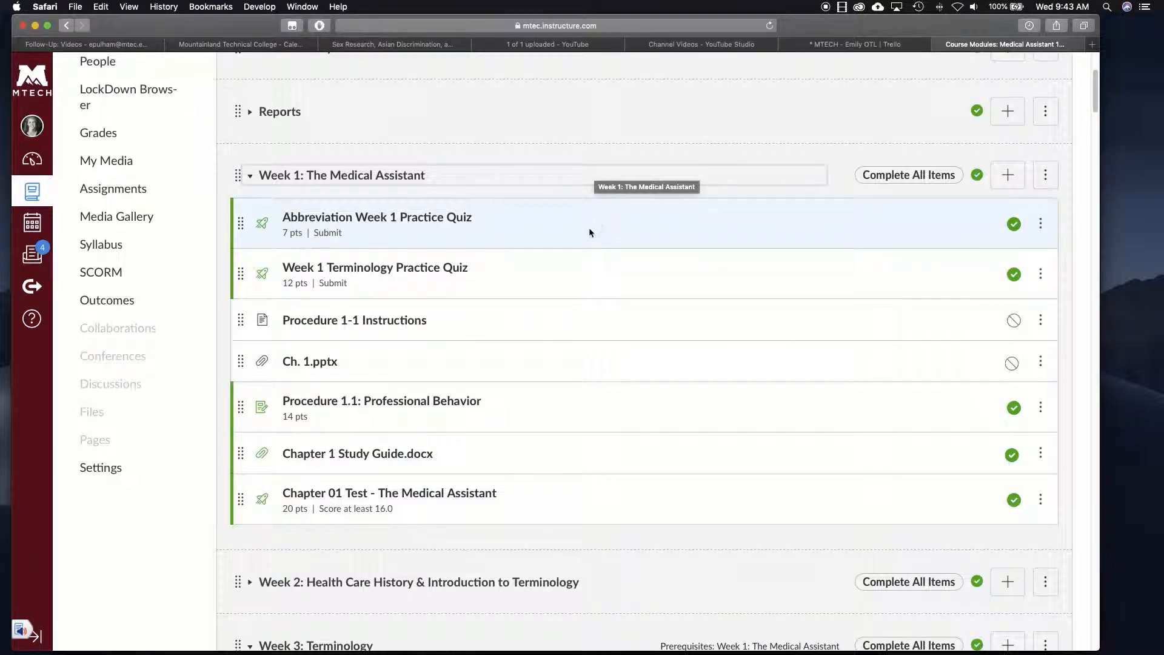
scroll(503, 436, down, 1)
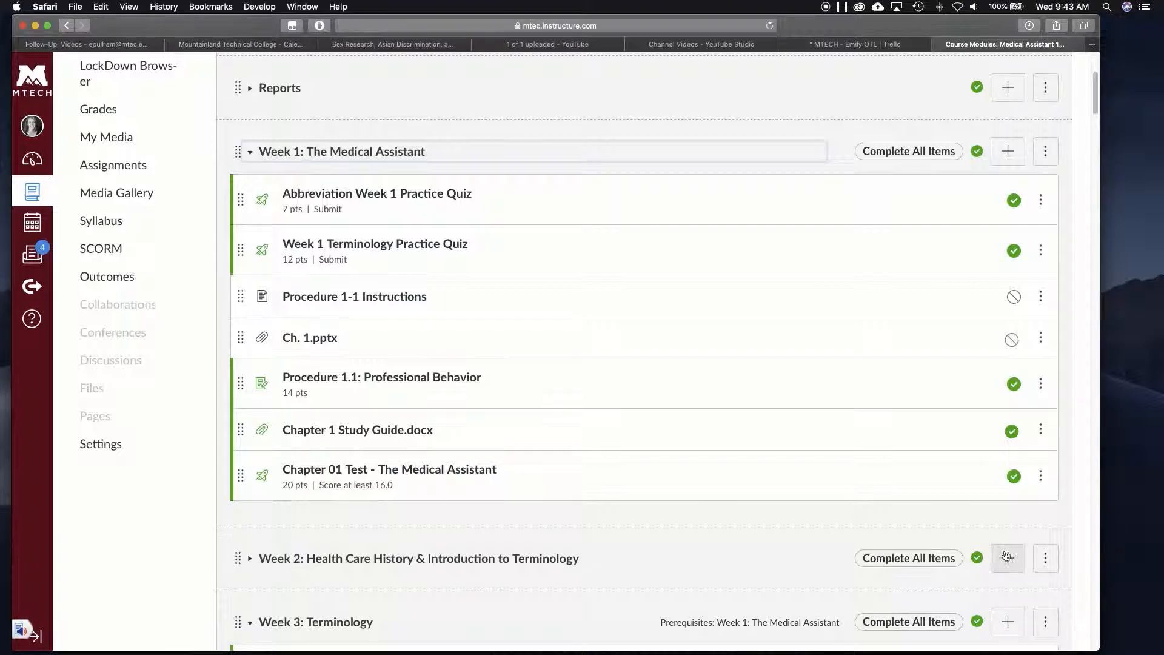
scroll(651, 538, down, 3)
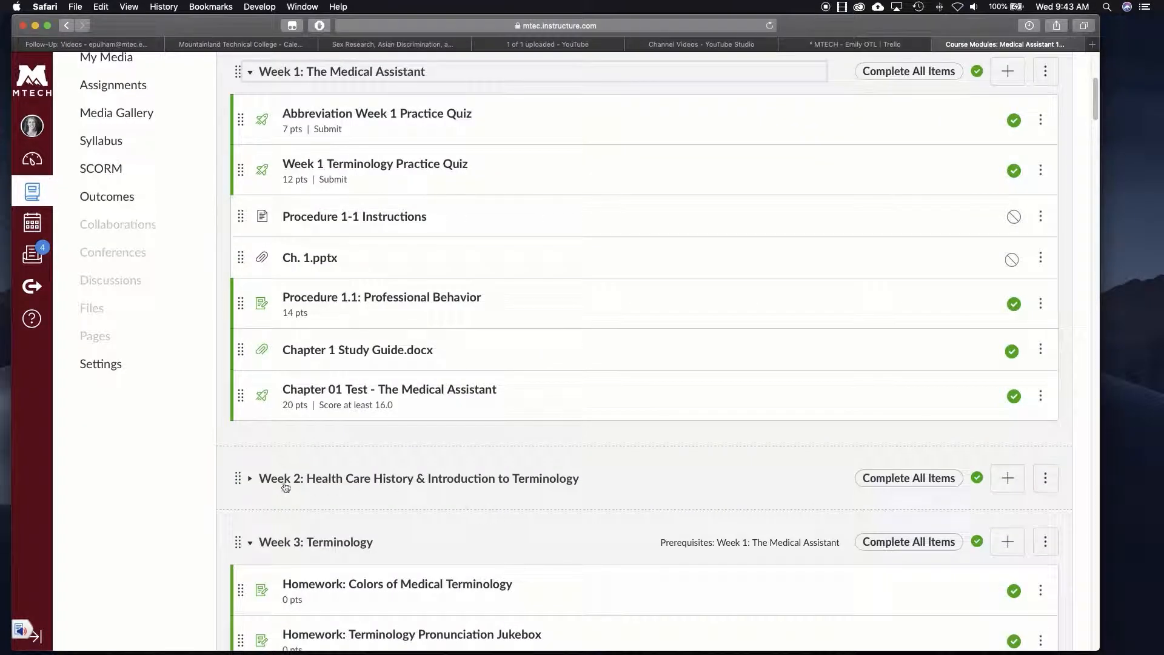
click(1045, 477)
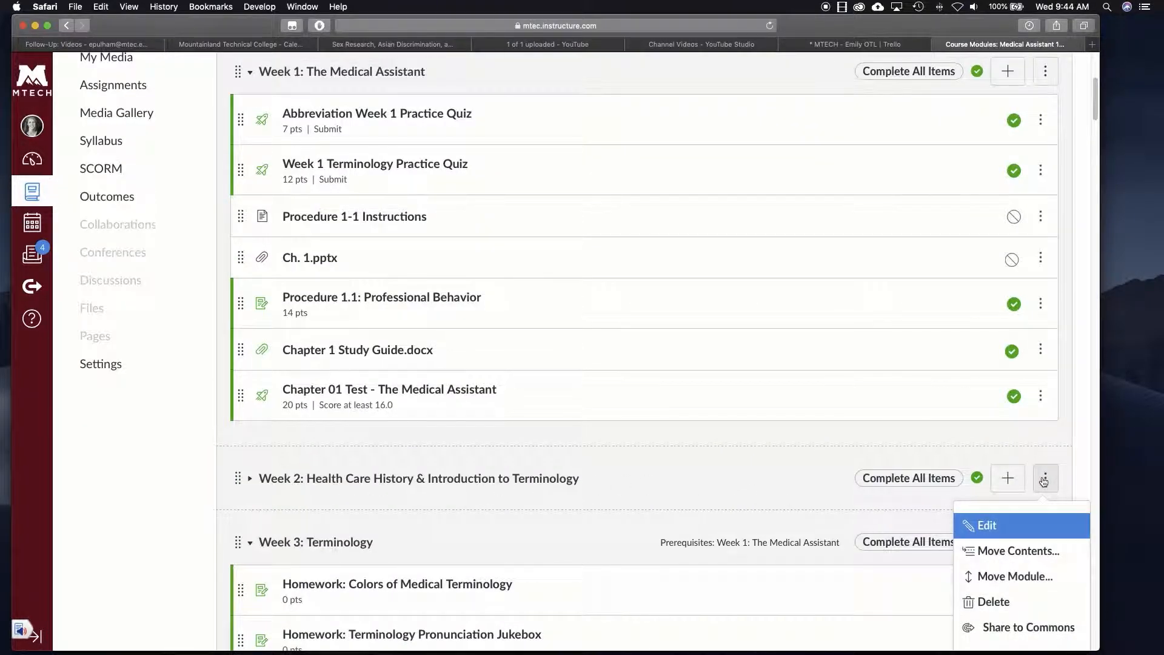
click(990, 527)
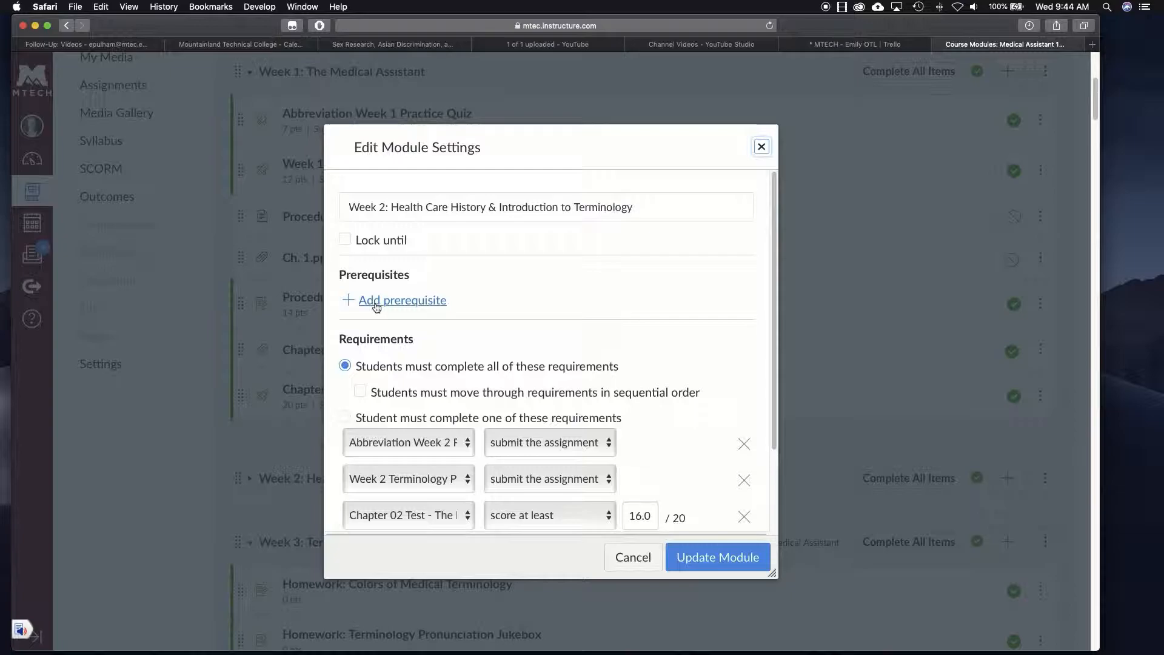
click(760, 146)
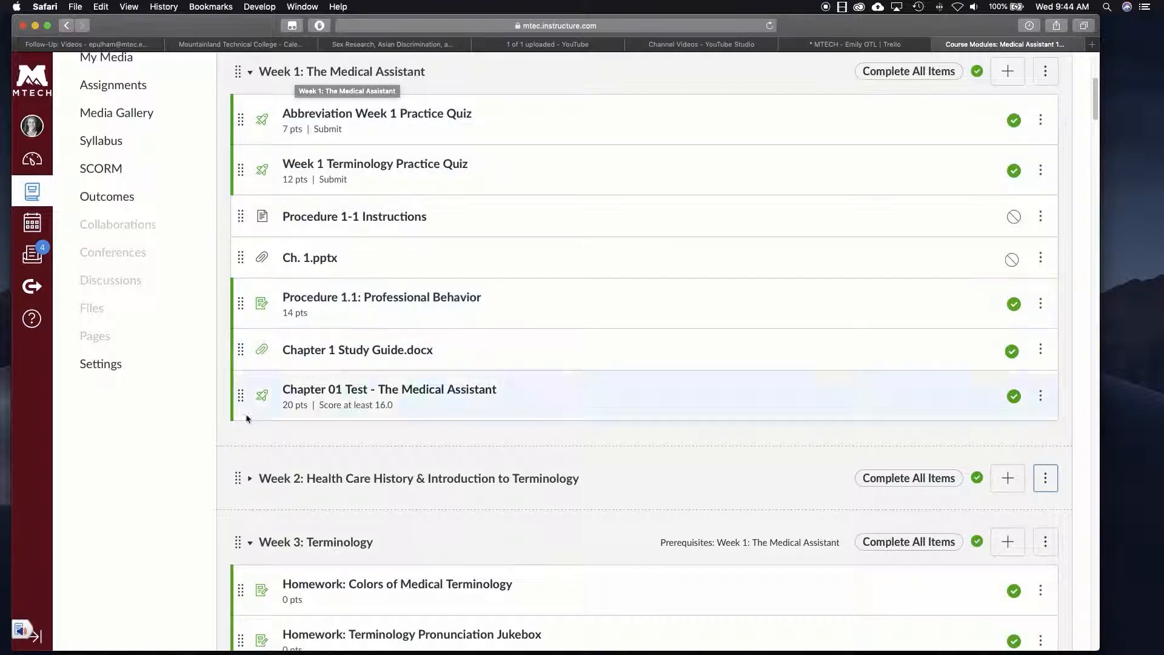
- In Week 2's module settings, add then remove the Week 1 prerequisite and close without saving
click(1045, 479)
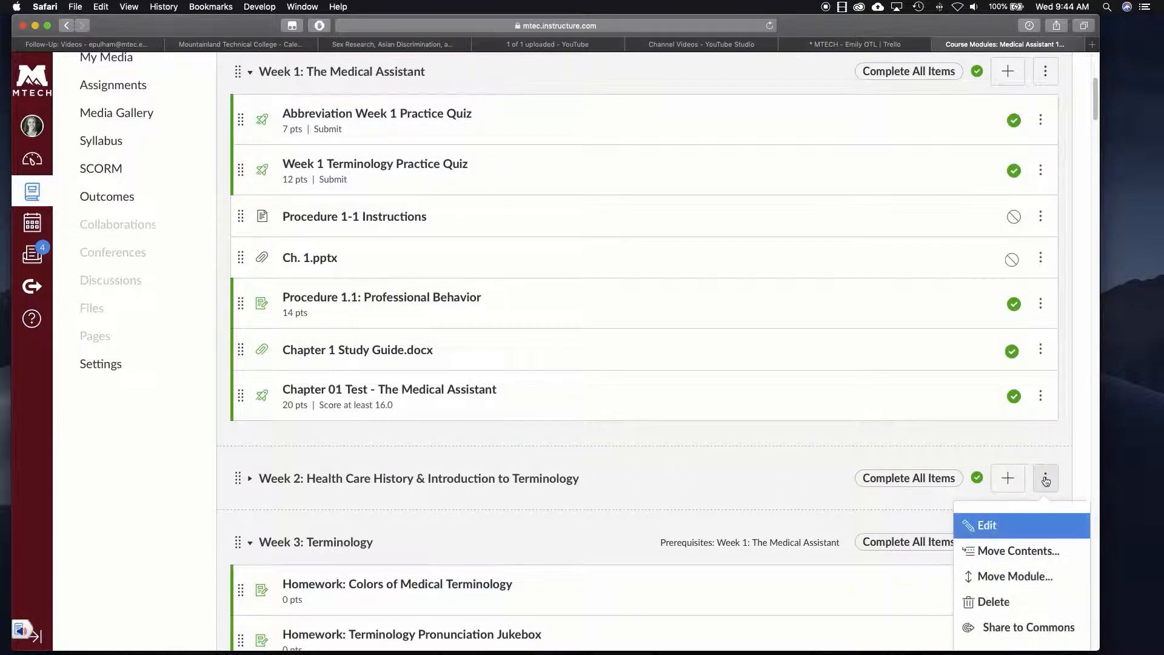
click(1020, 525)
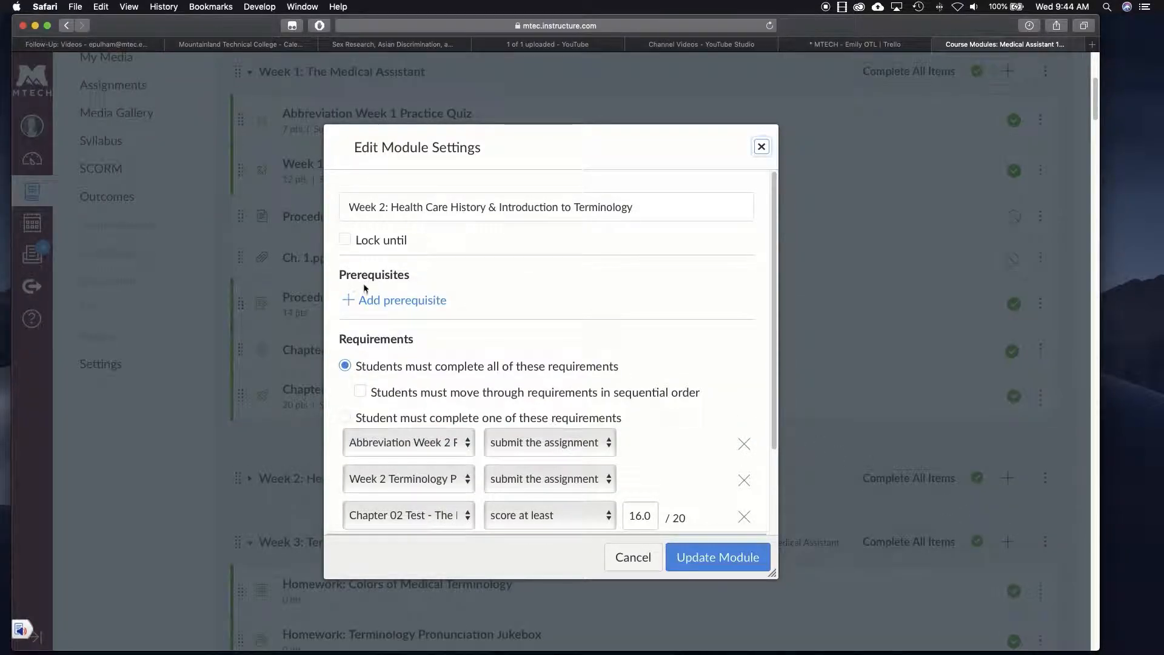
click(394, 300)
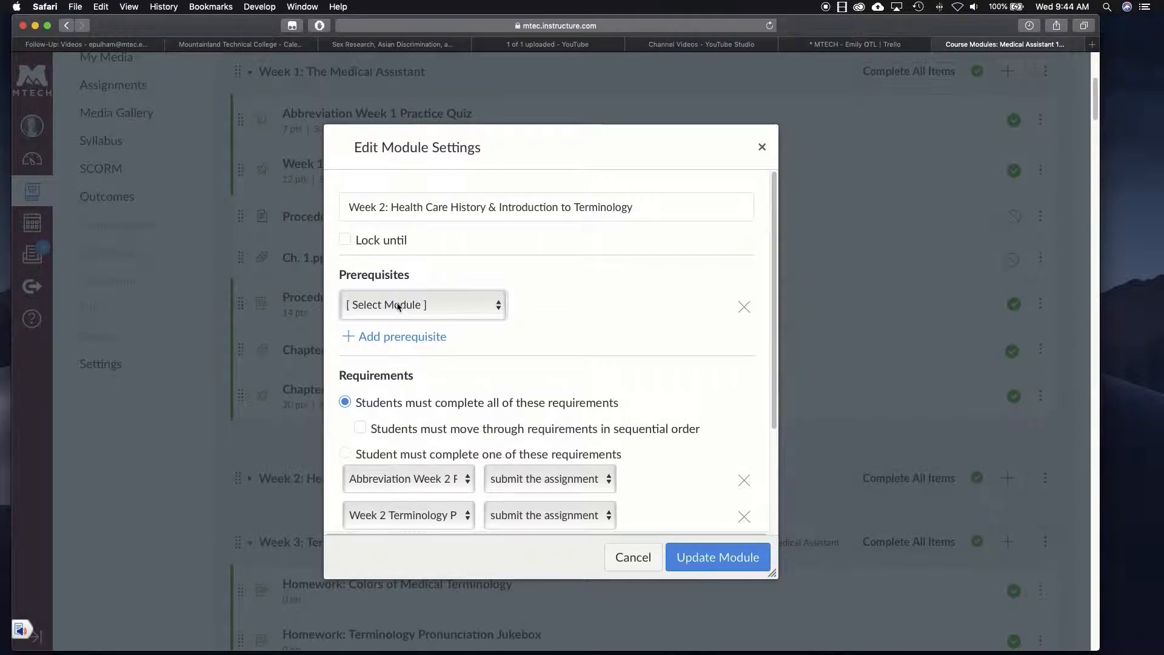
click(395, 306)
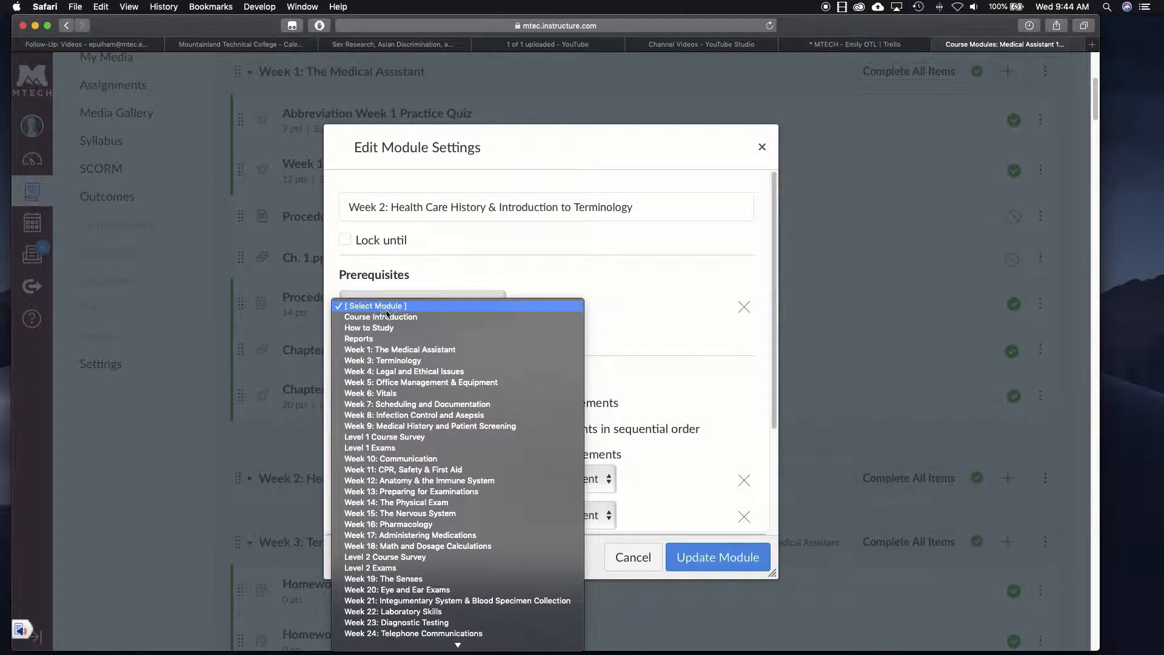
click(373, 349)
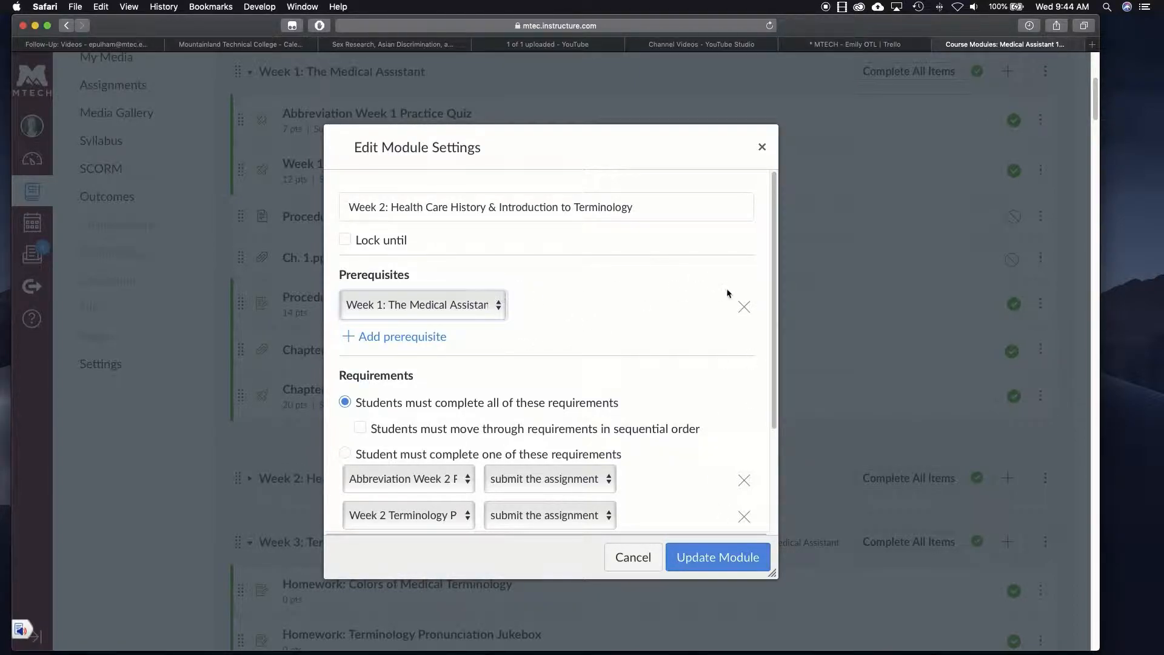
click(743, 306)
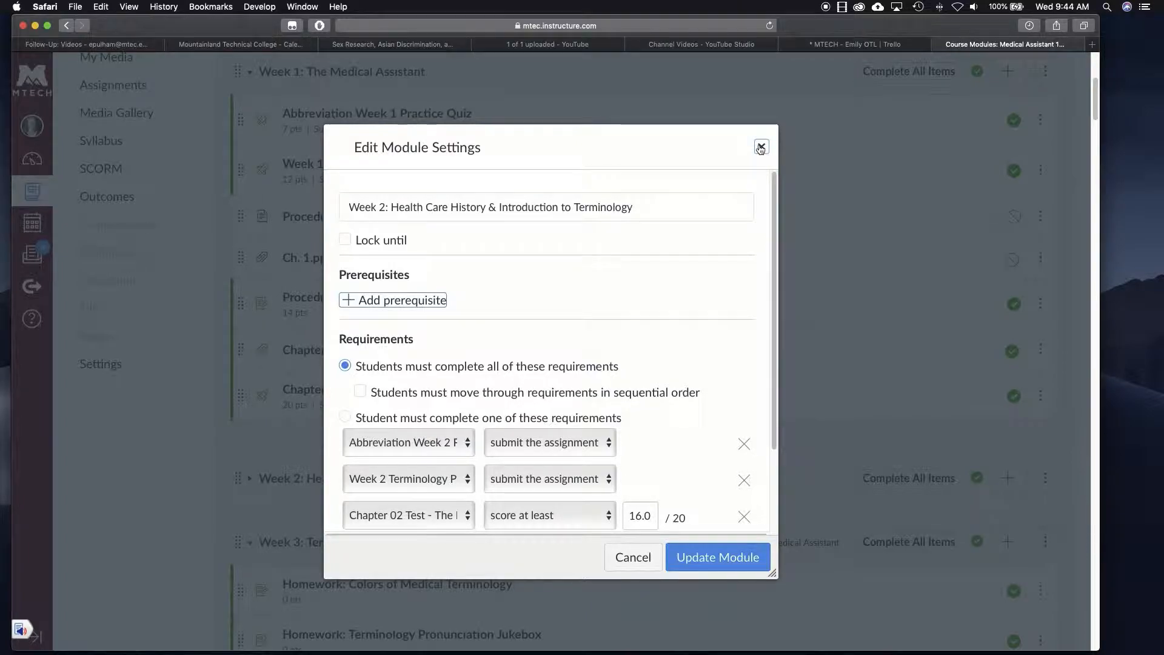
click(760, 146)
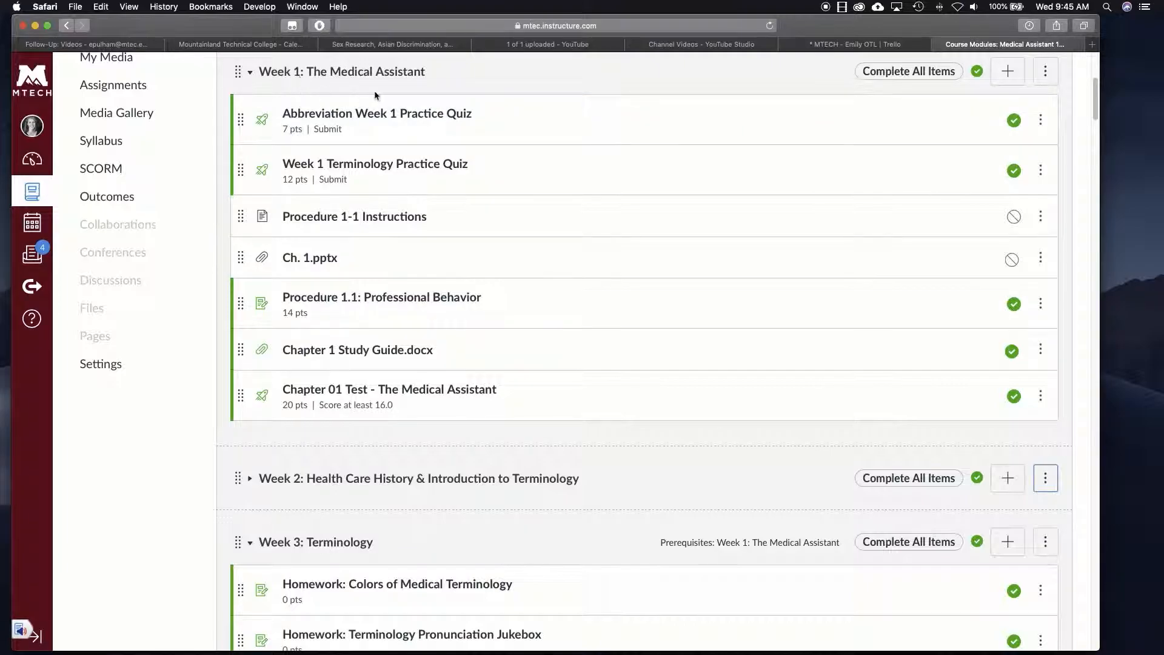
- Open Week 1's module settings and scroll to its requirements: two submissions and 16.0/20 test score
click(1043, 72)
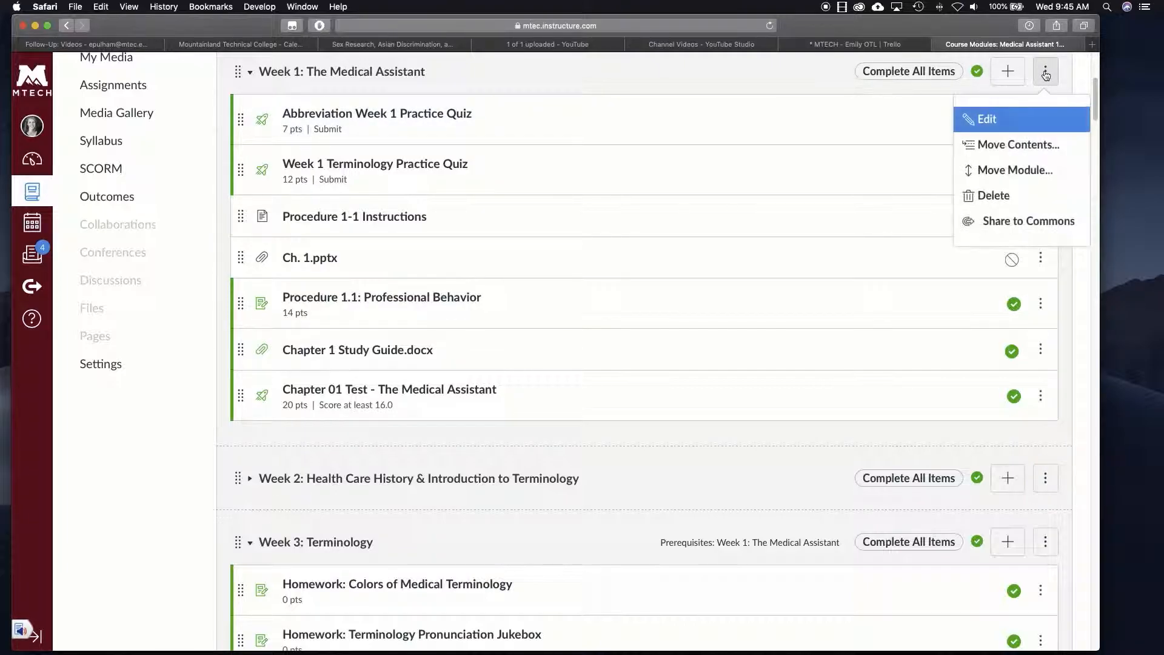
click(1009, 122)
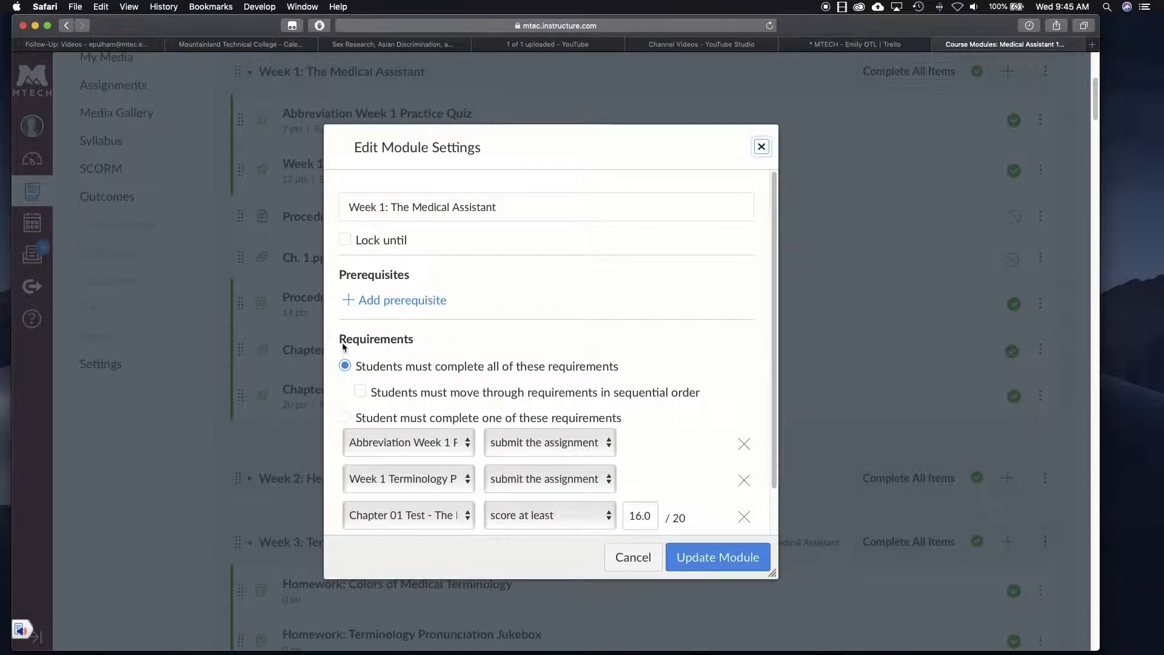
scroll(485, 338, down, 2)
scroll(486, 337, down, 1)
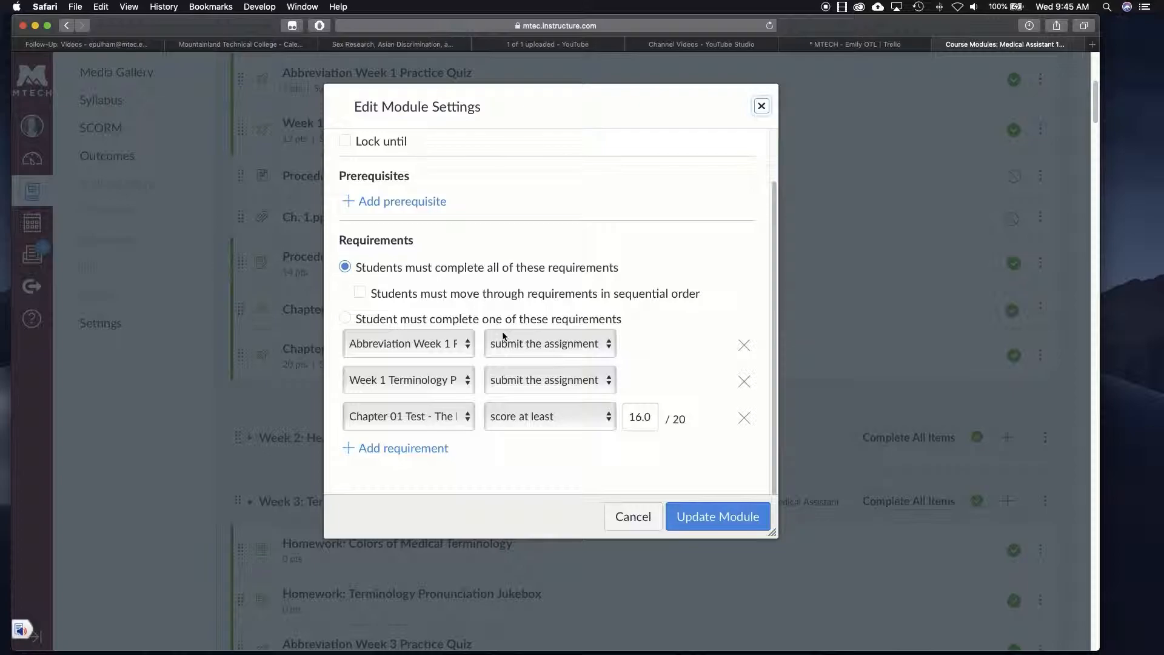
- Review Week 1's requirement options, keeping submit-assignment and a 16.0 minimum score on the Chapter 01 Test
click(469, 345)
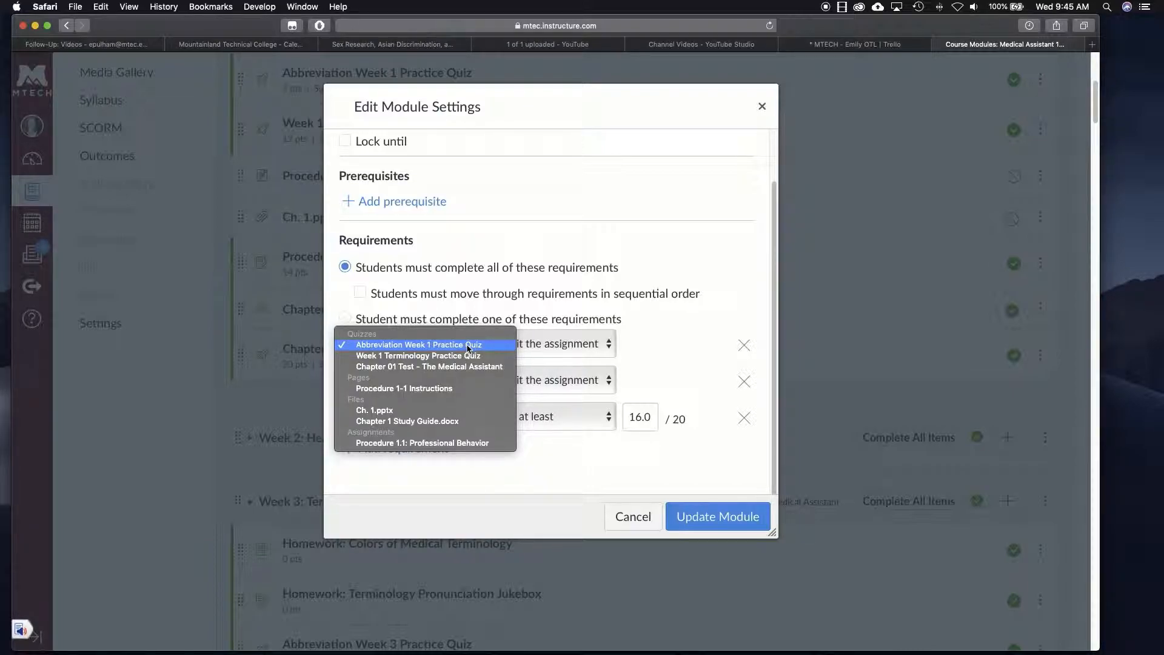
click(670, 319)
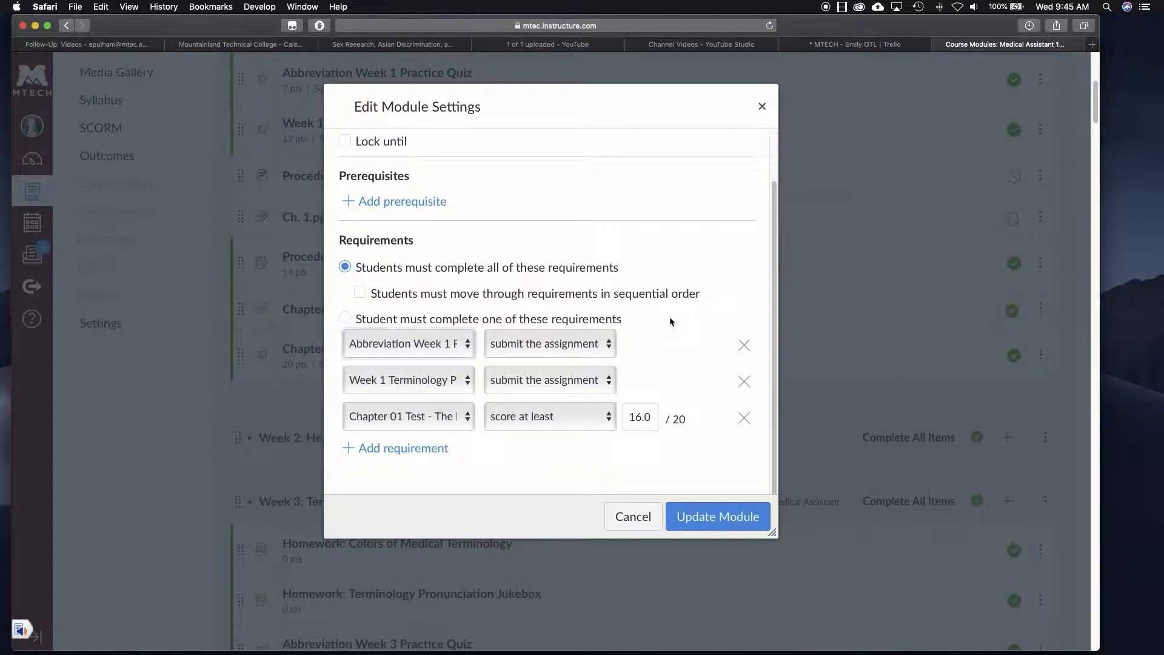
click(608, 347)
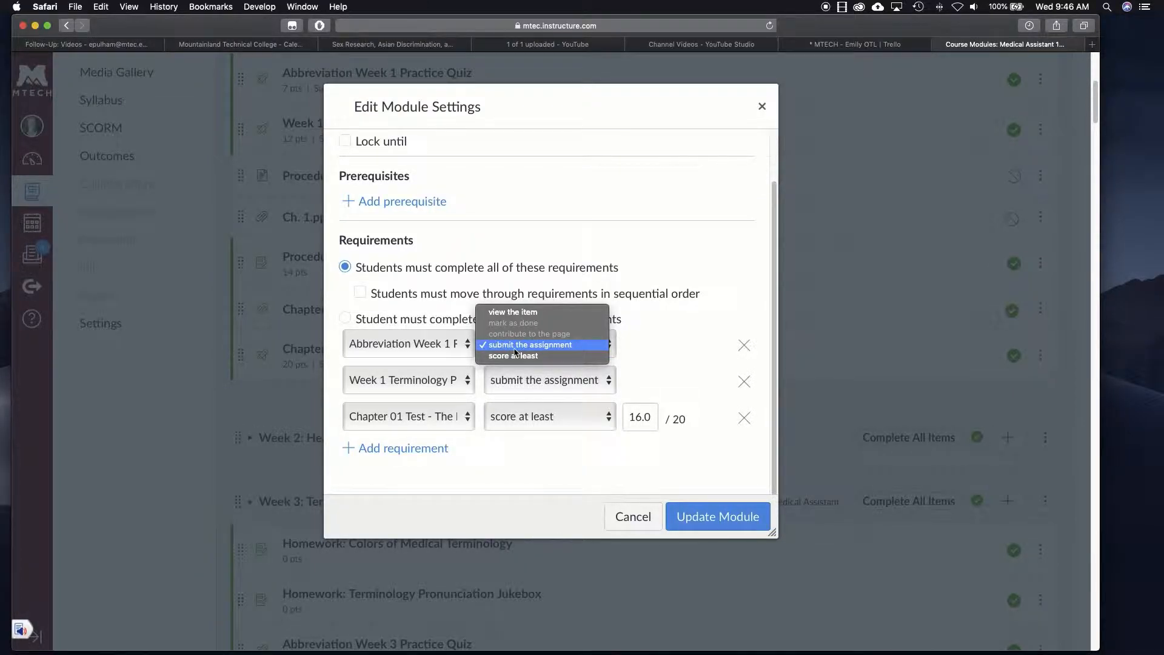
click(683, 313)
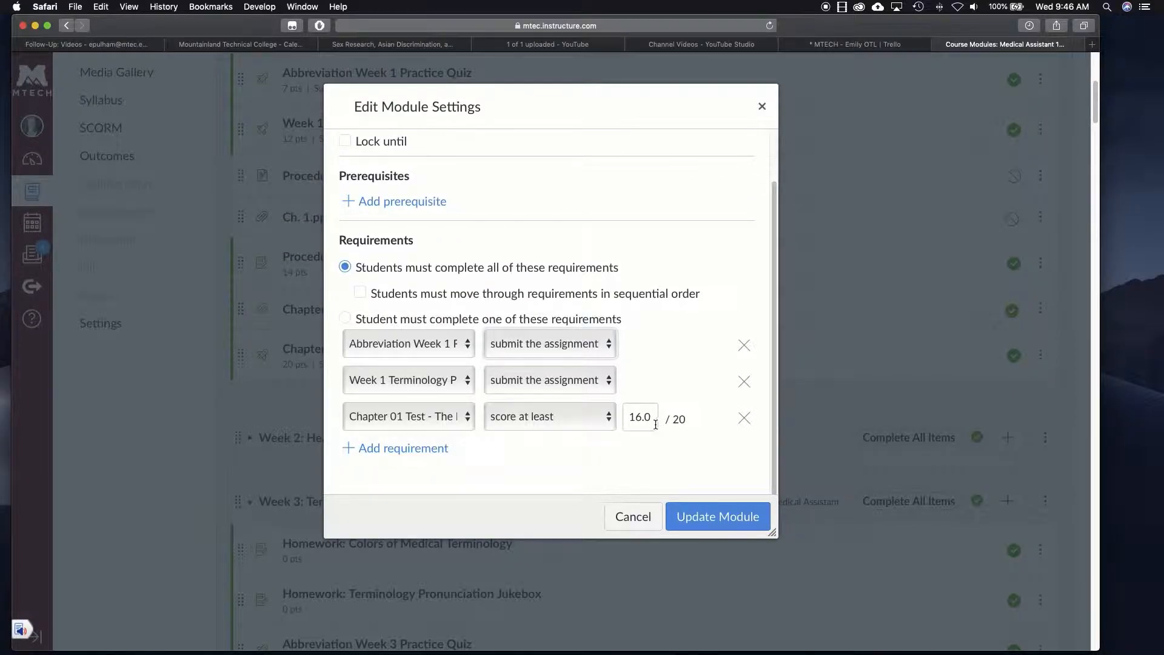
double_click(641, 417)
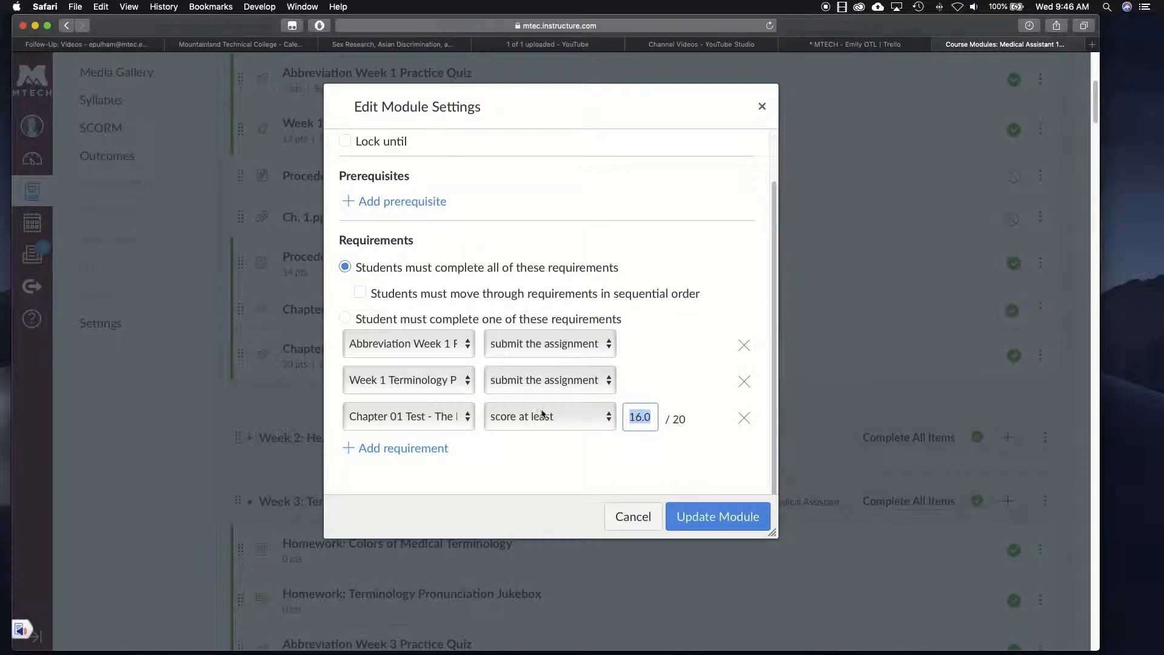
click(545, 421)
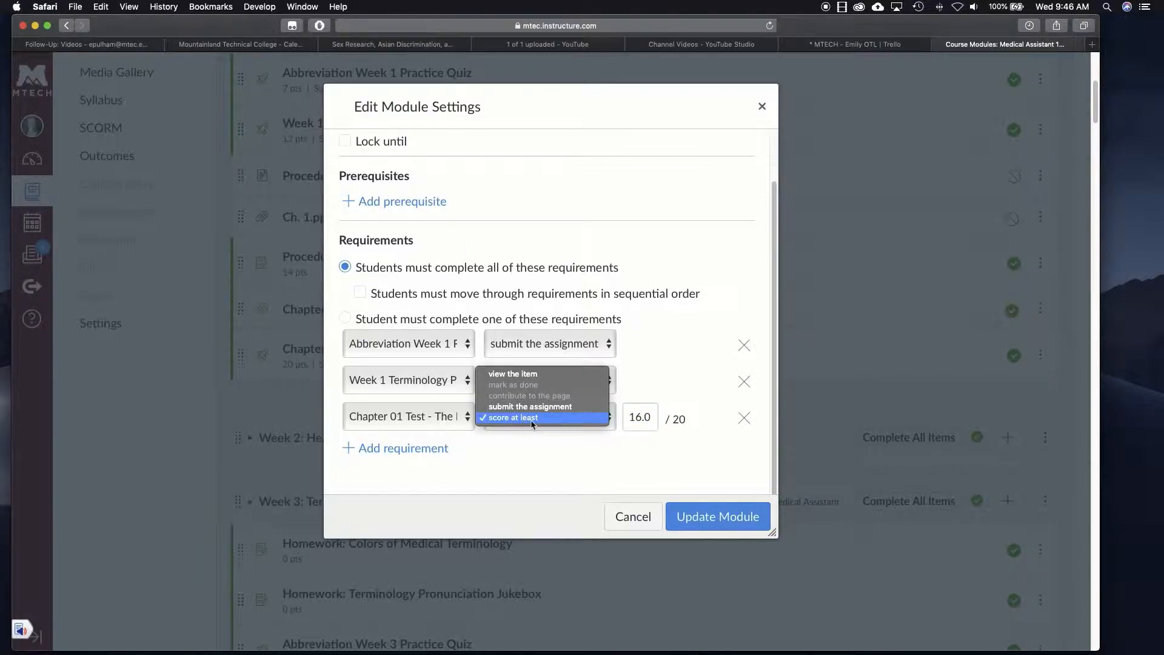
click(532, 418)
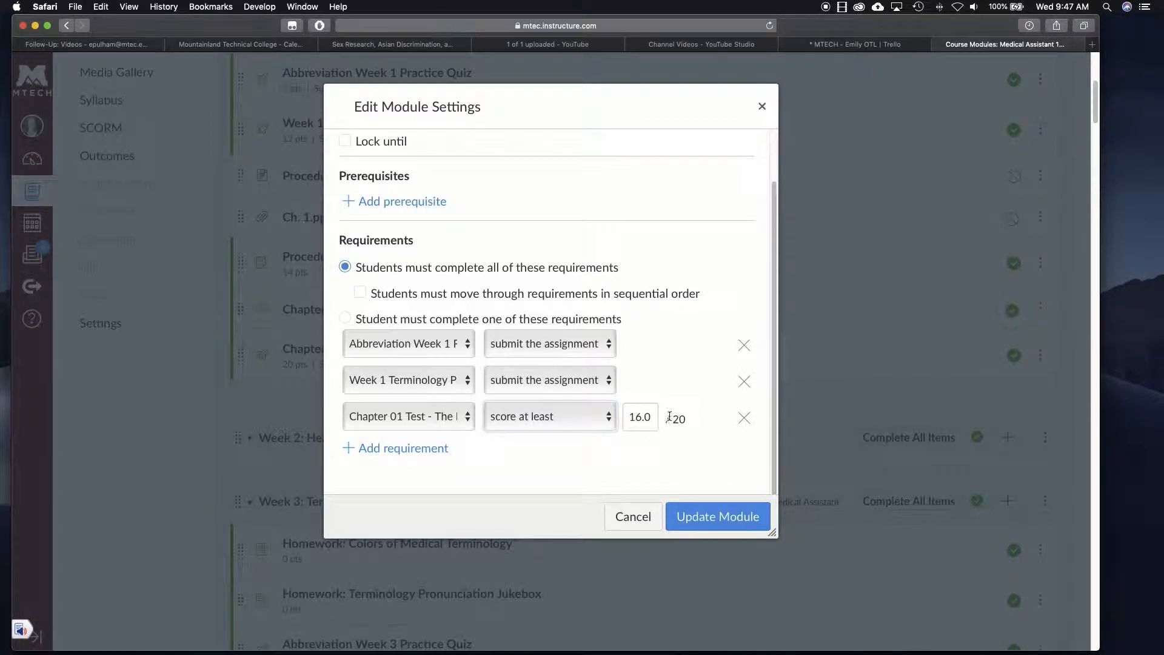
click(635, 520)
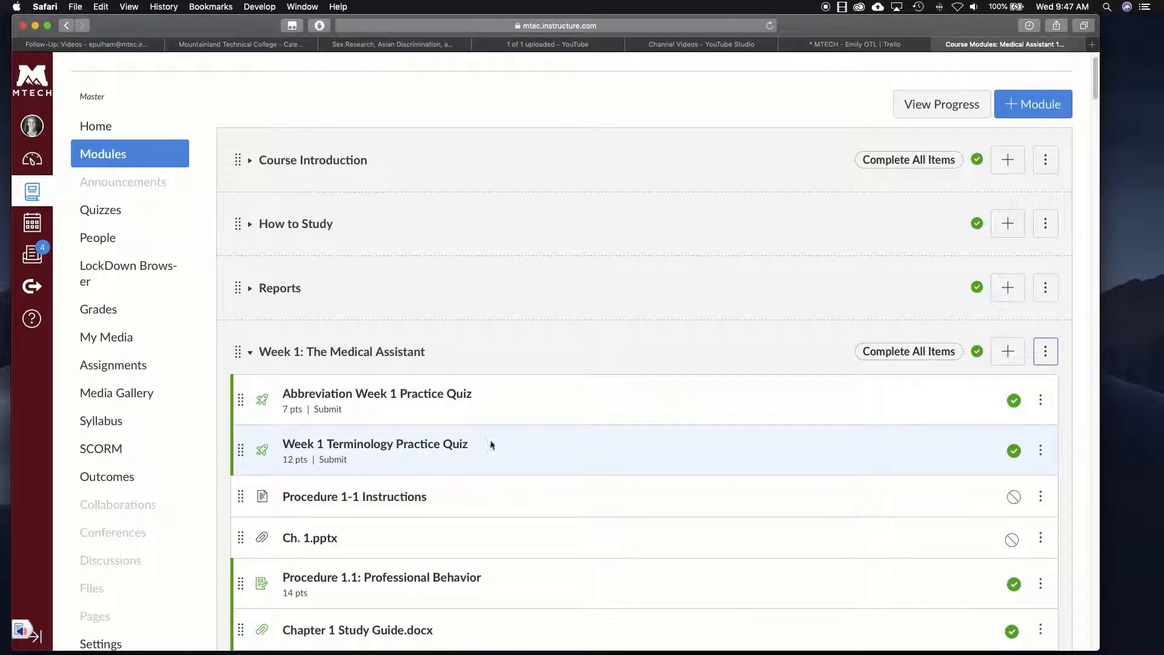
scroll(648, 410, down, 1)
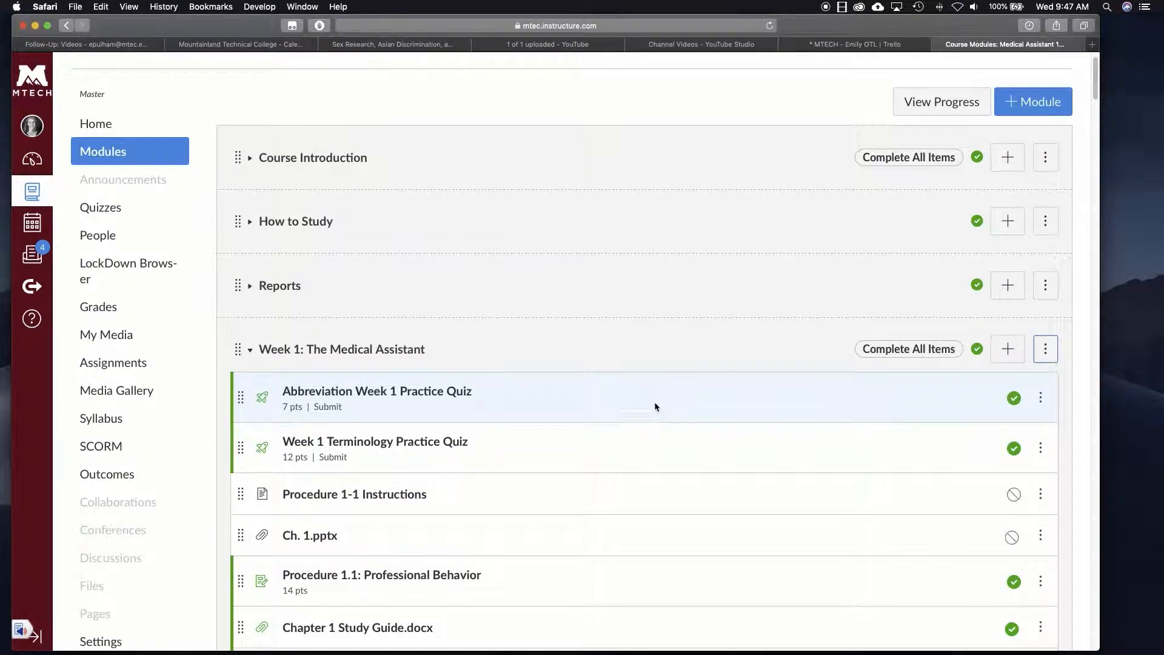
scroll(490, 421, down, 3)
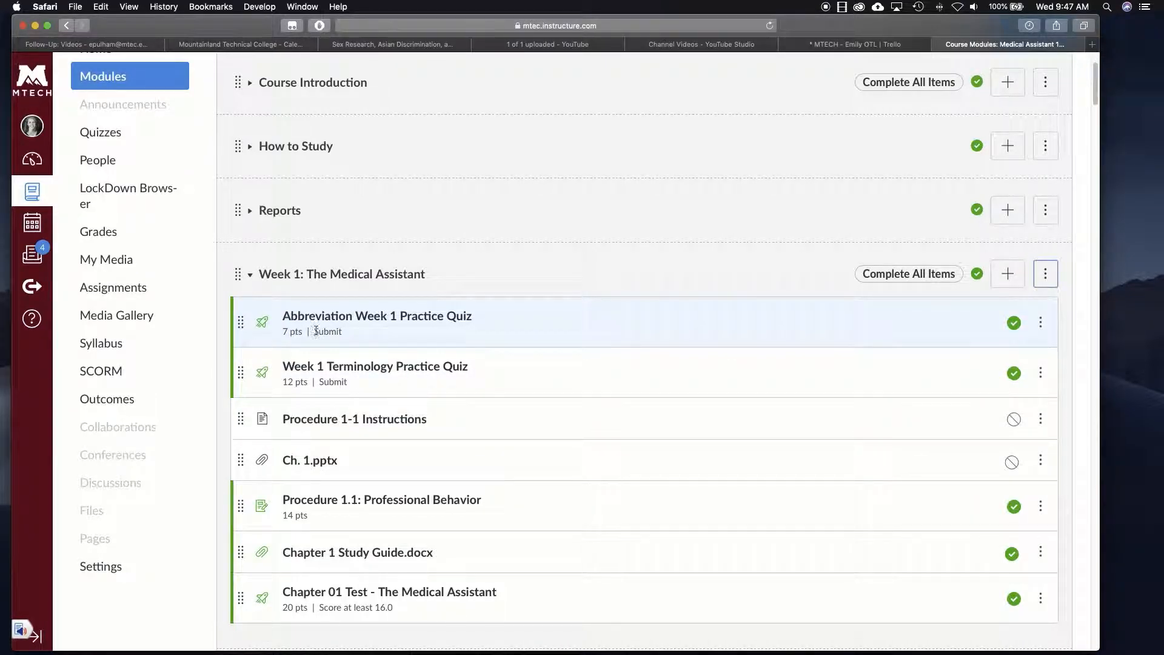
drag(286, 334, 343, 333)
click(344, 338)
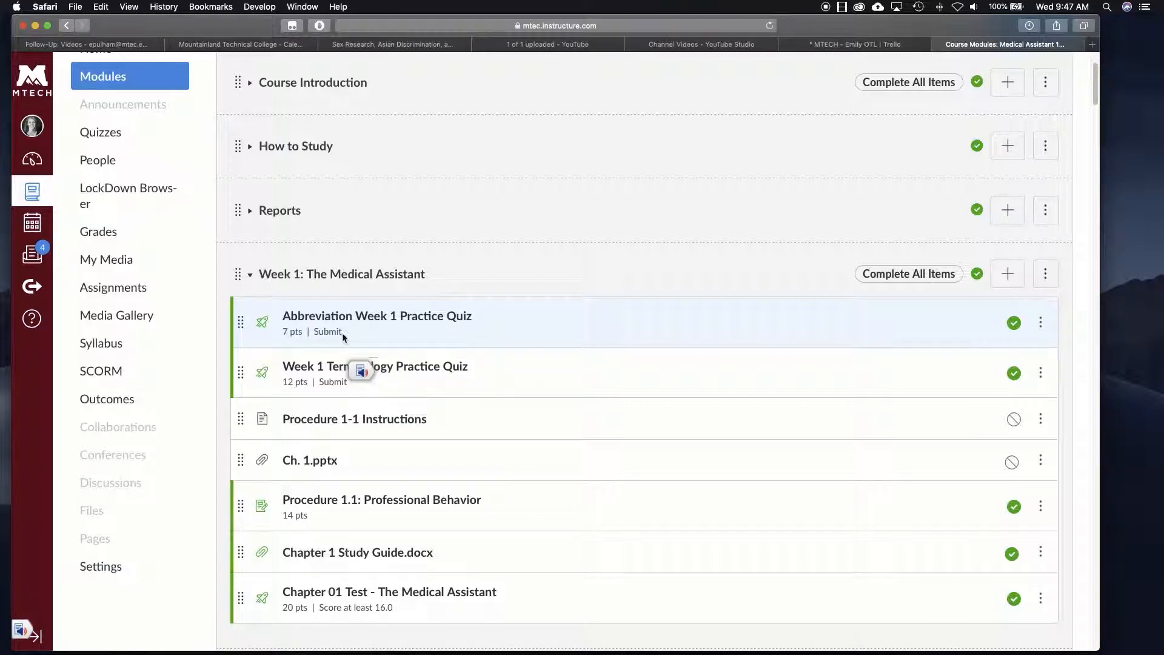
drag(341, 332, 311, 332)
click(343, 339)
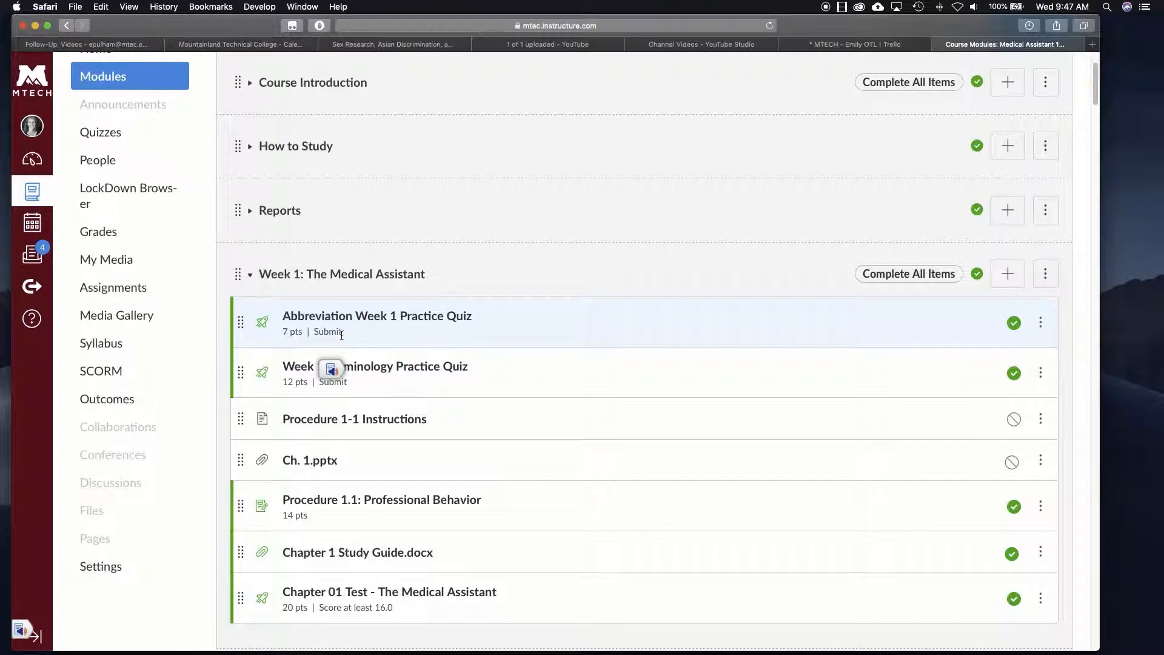
scroll(364, 521, down, 1)
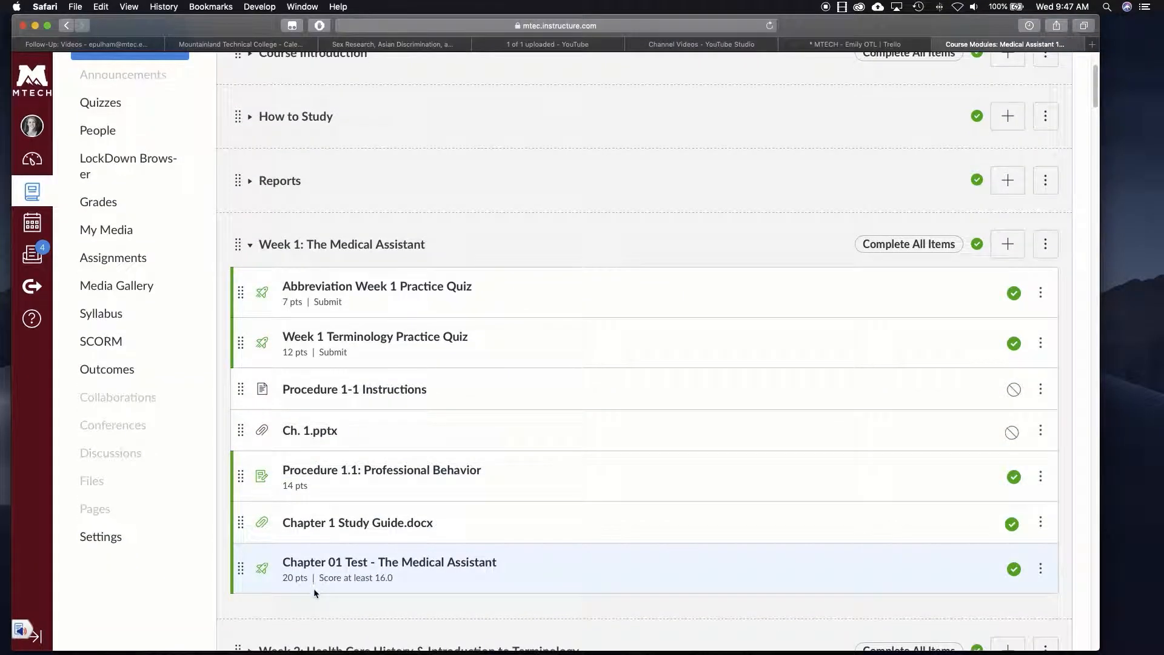
drag(320, 577, 393, 577)
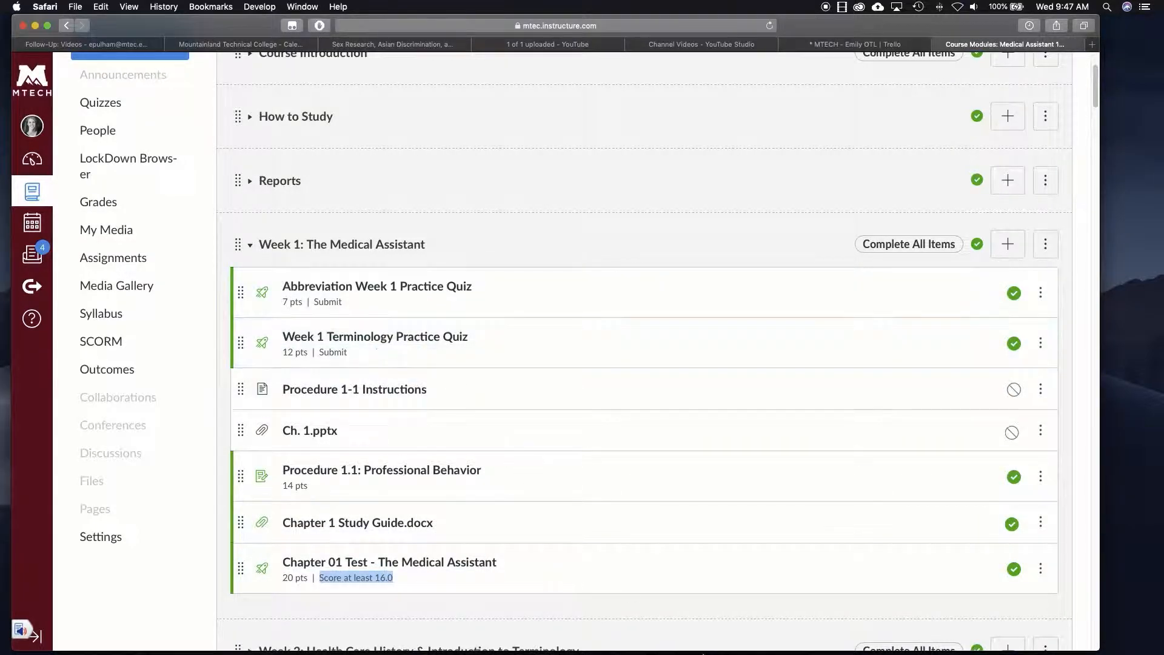
mouse_move(749, 652)
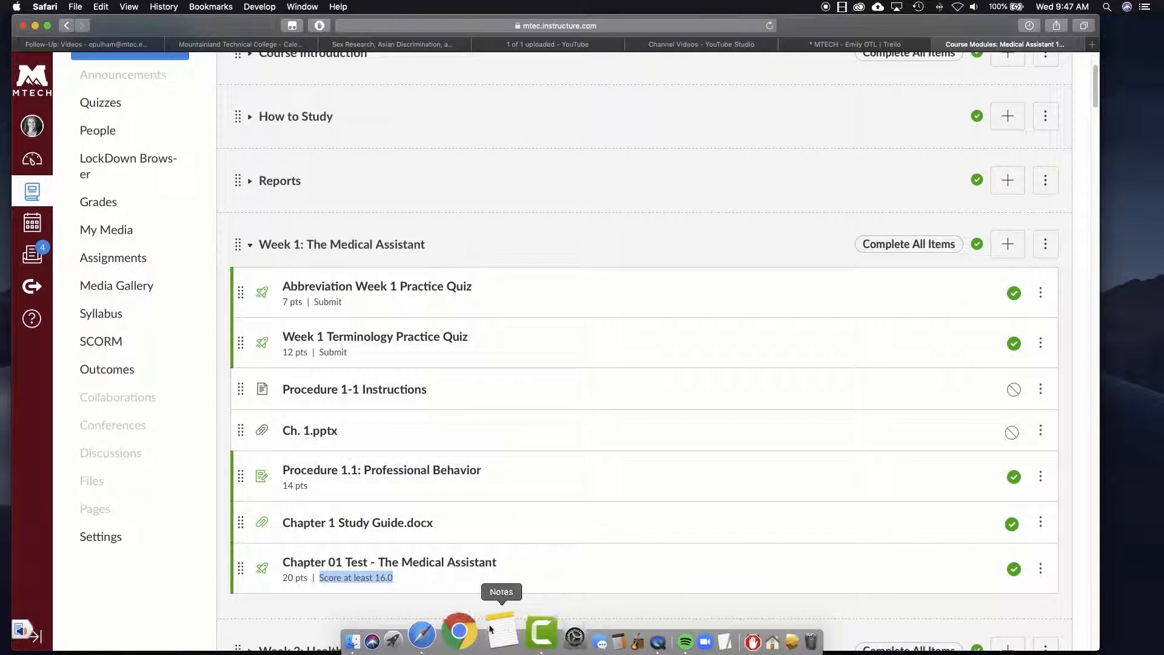
- Bring Chrome forward in a fresh window and go to the school's Canvas site via 'mtec'
click(476, 631)
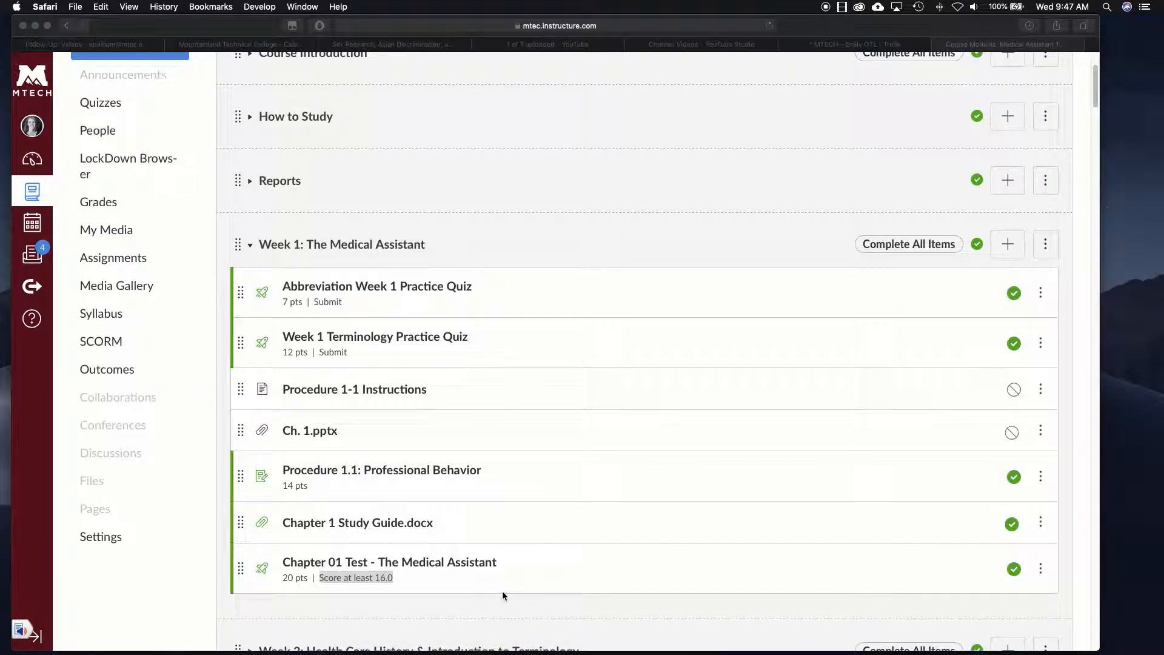
drag(1163, 143, 323, 91)
text(mtec)
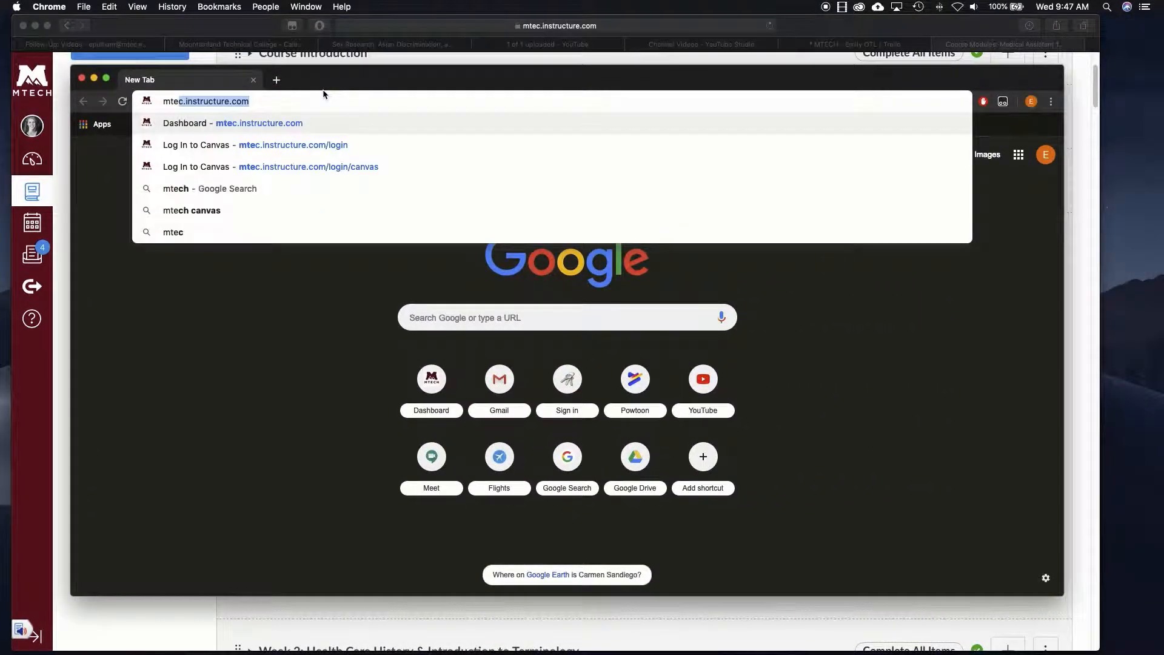
key(Return)
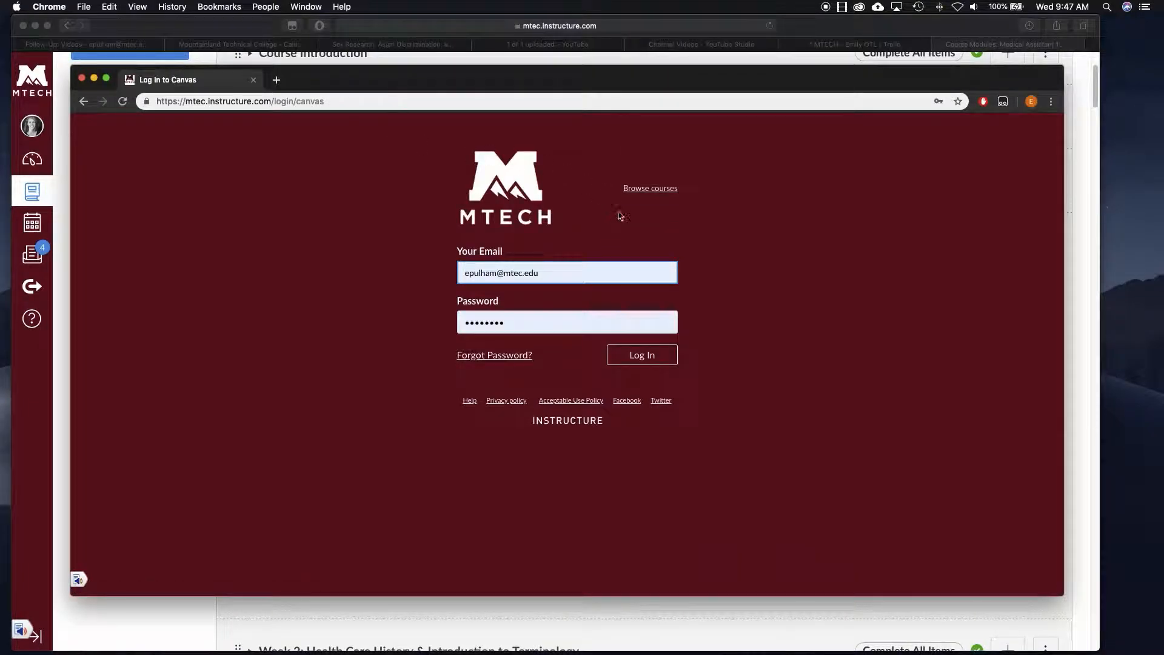
- Log in with the student account's e-mail and password, then open Medical Assistant 1 Master 2019
triple_click(550, 267)
click(462, 300)
key(Tab)
text(••••••••)
key(Return)
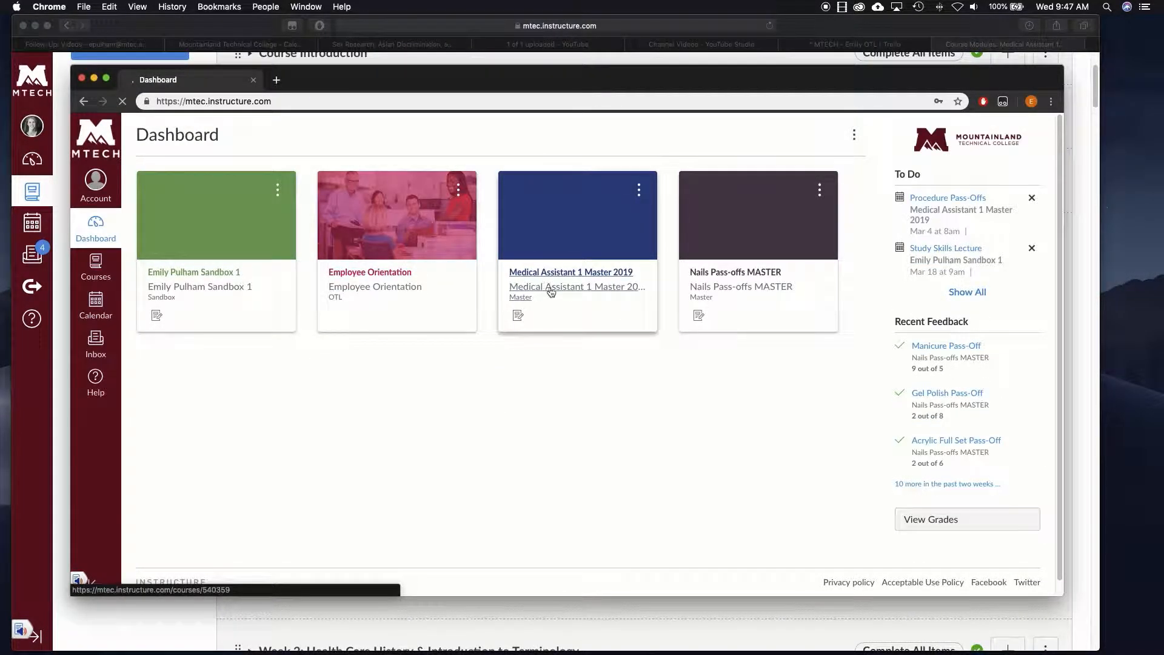
click(587, 276)
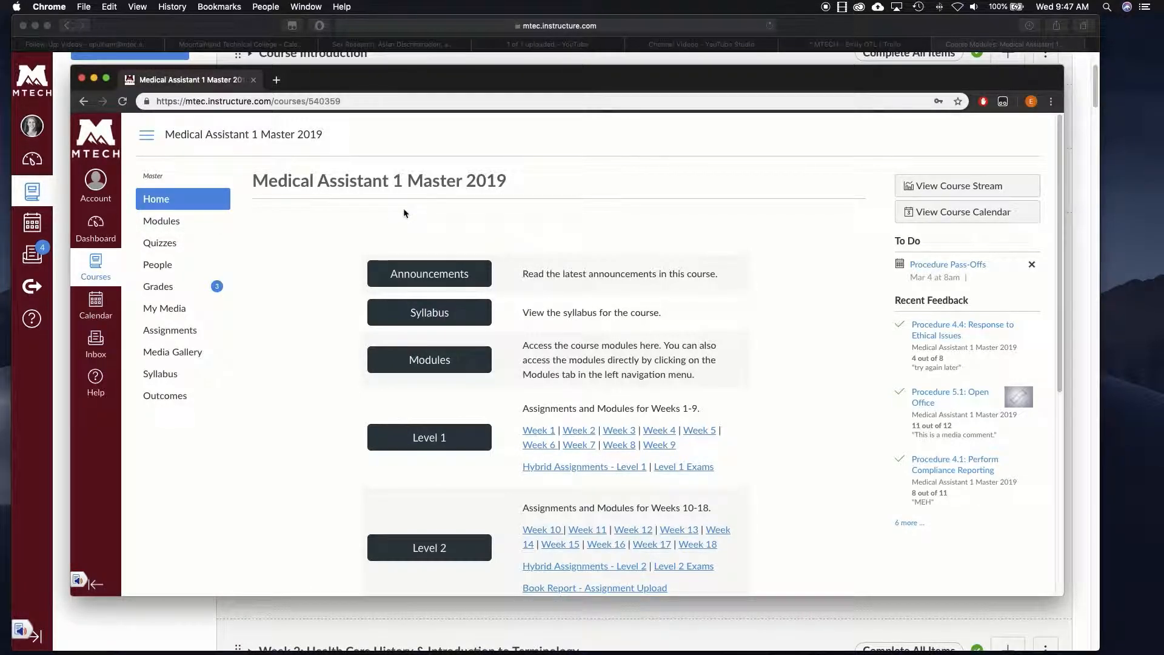
- As the student, open Modules and scroll through the weeks to see Week 3: Terminology locked
click(181, 223)
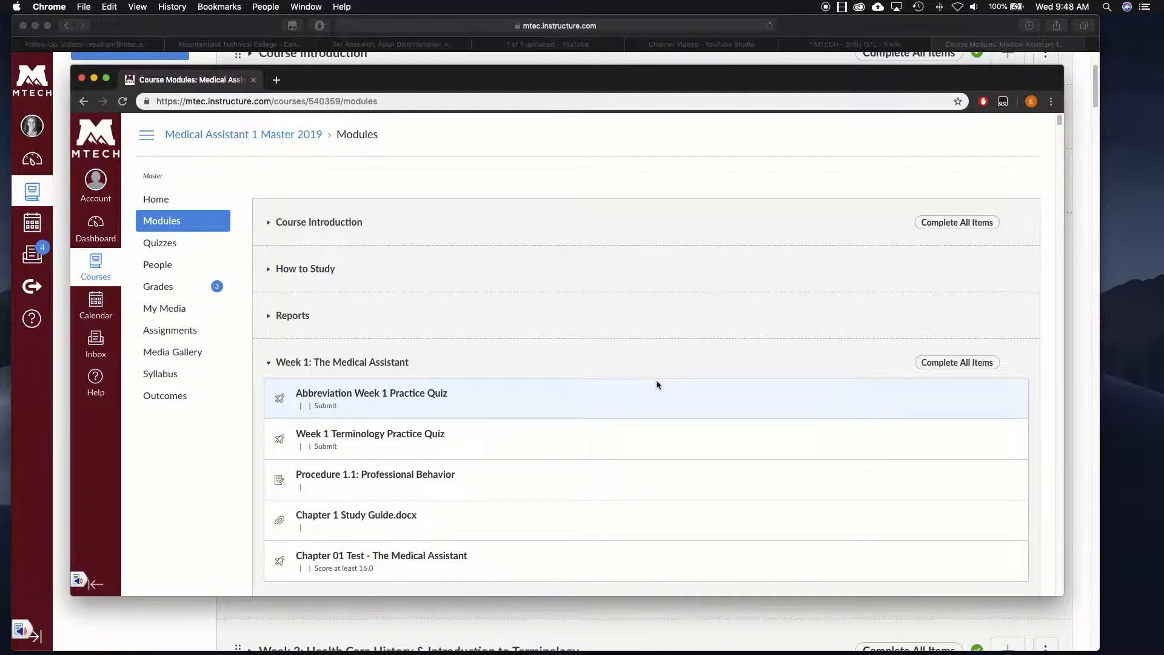
scroll(656, 380, down, 3)
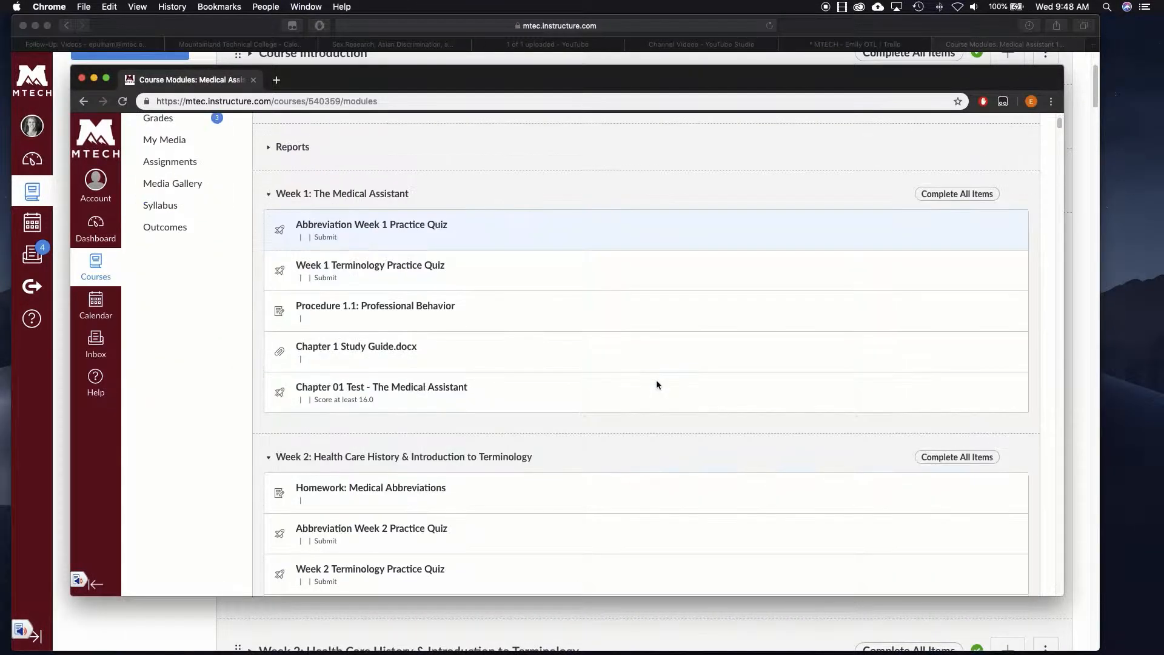
scroll(656, 381, down, 6)
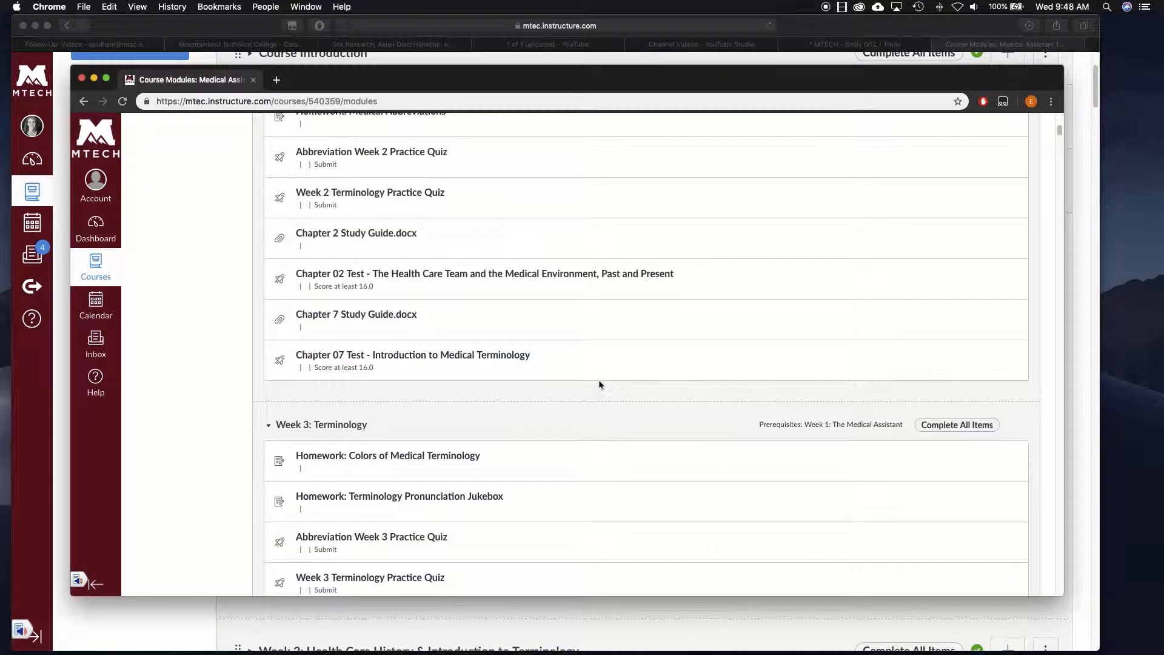
scroll(483, 423, down, 9)
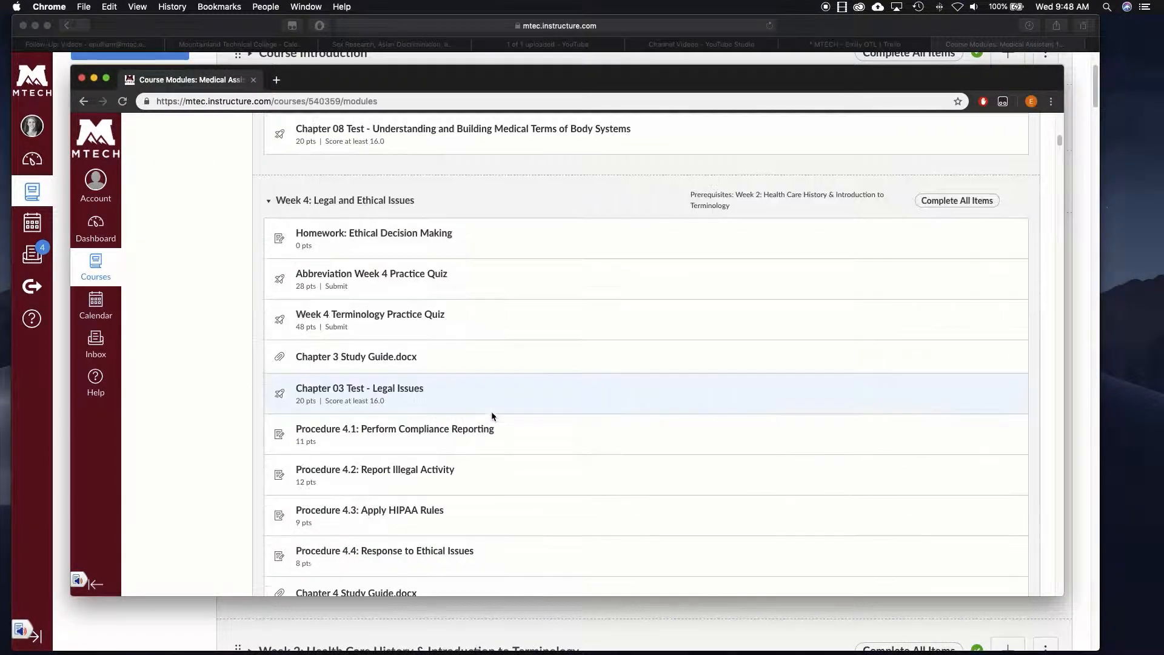
scroll(493, 404, up, 20)
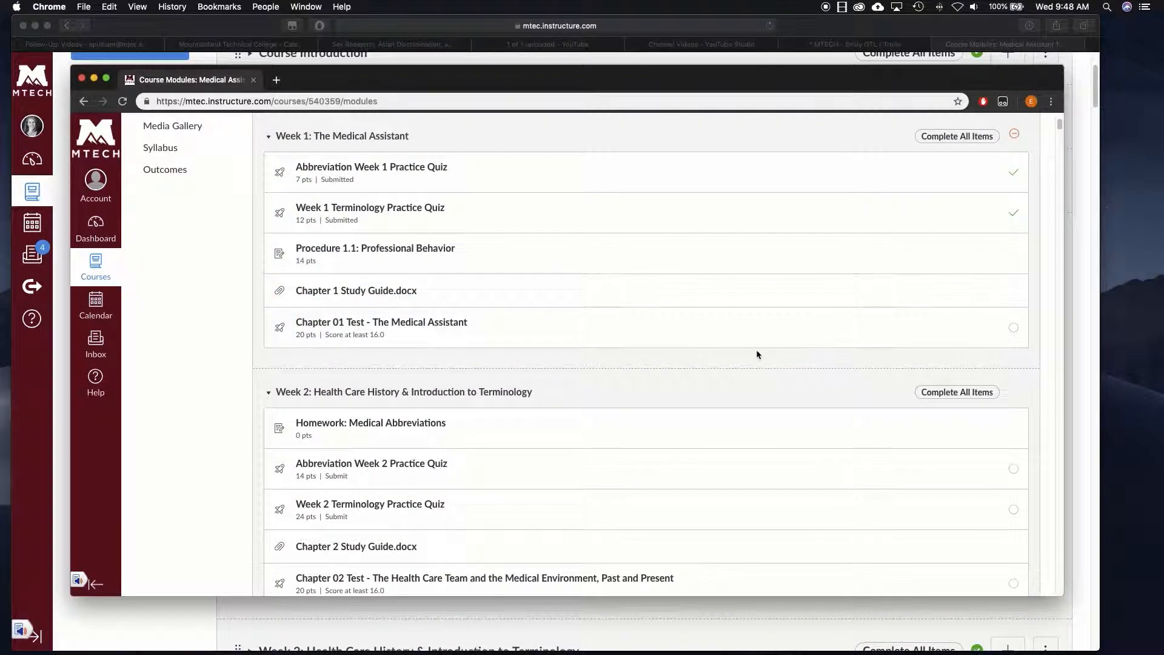
scroll(780, 342, down, 7)
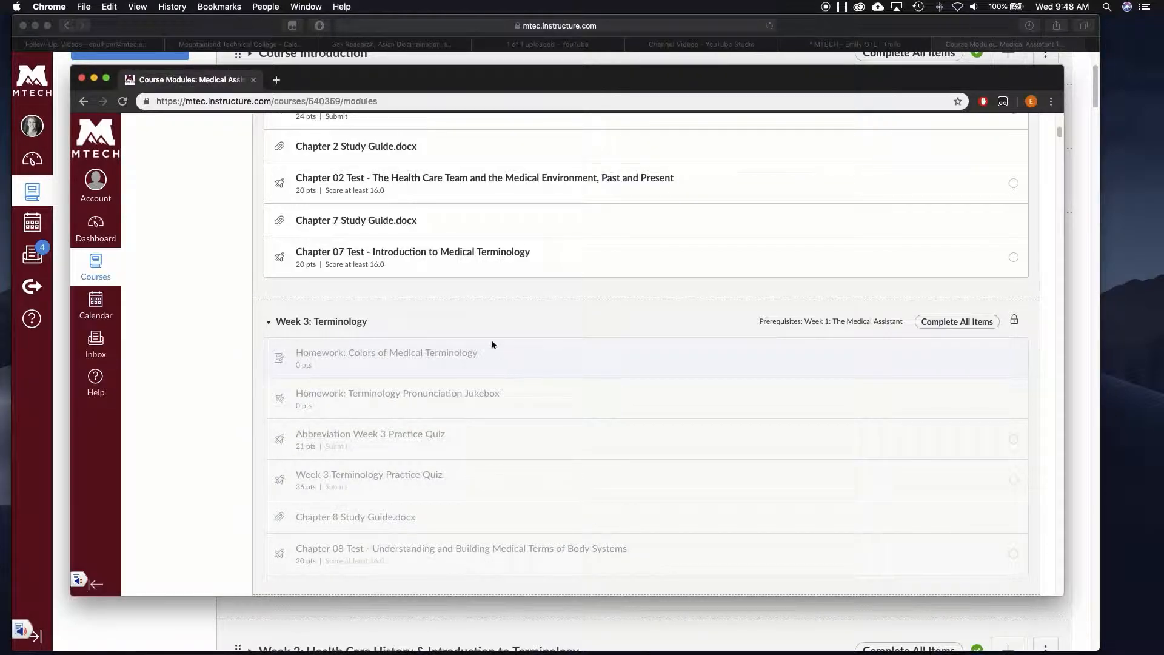
scroll(485, 341, up, 5)
scroll(476, 343, up, 6)
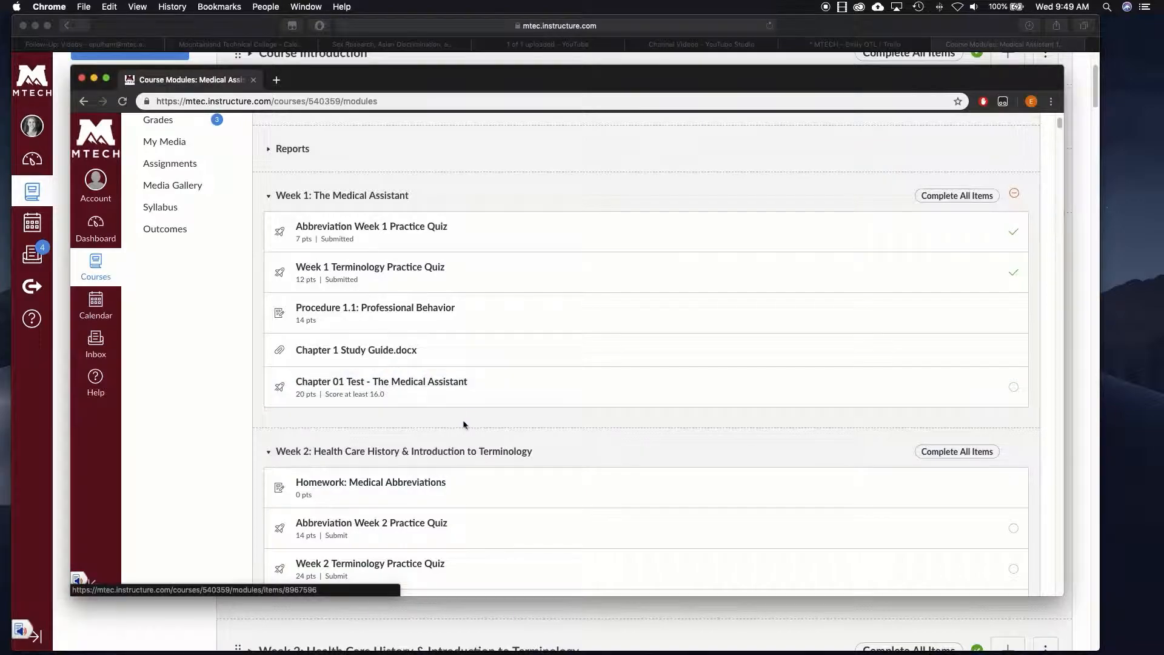
scroll(464, 424, down, 5)
scroll(366, 284, down, 1)
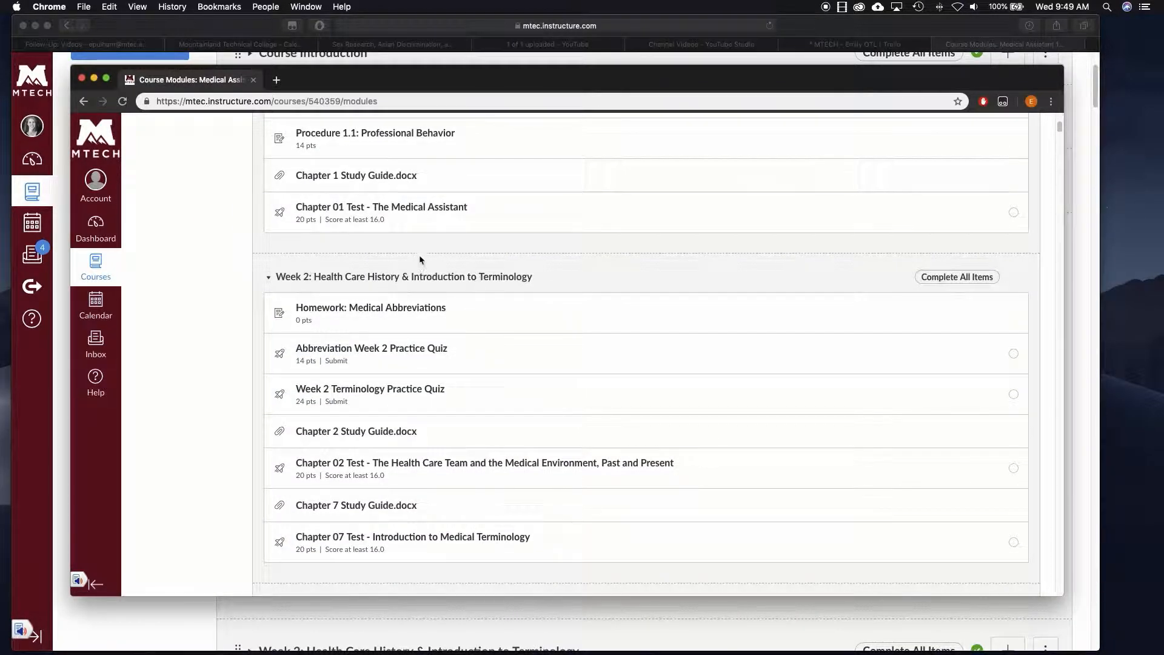
scroll(402, 245, down, 5)
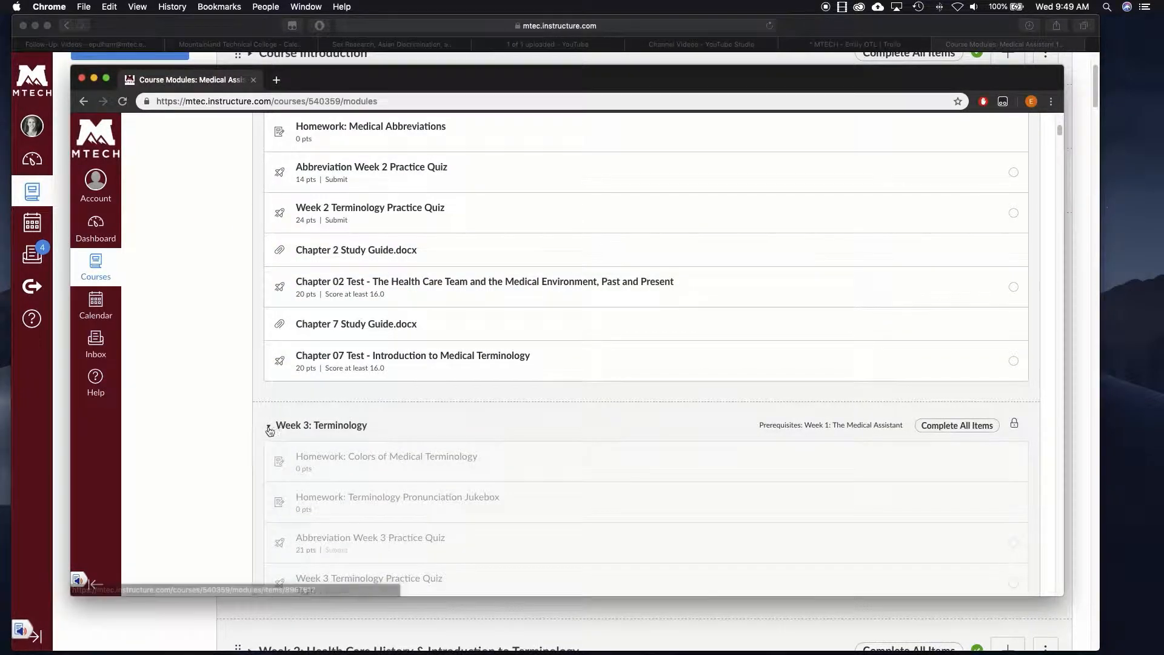
scroll(268, 301, up, 3)
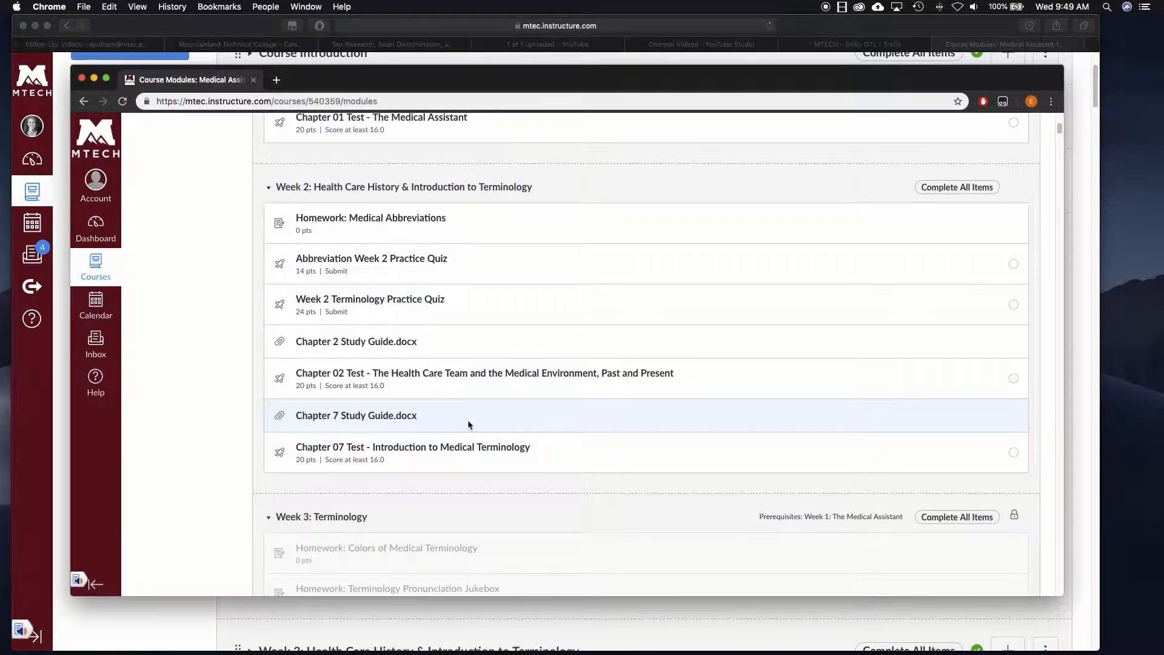
scroll(457, 411, up, 3)
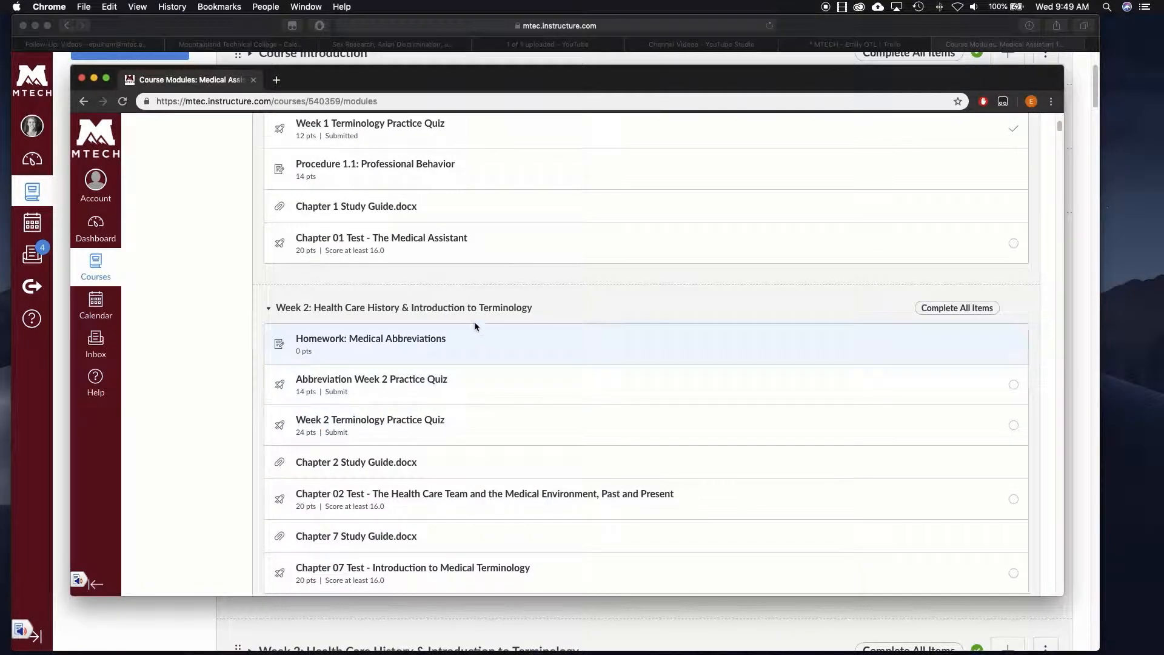
scroll(546, 278, up, 5)
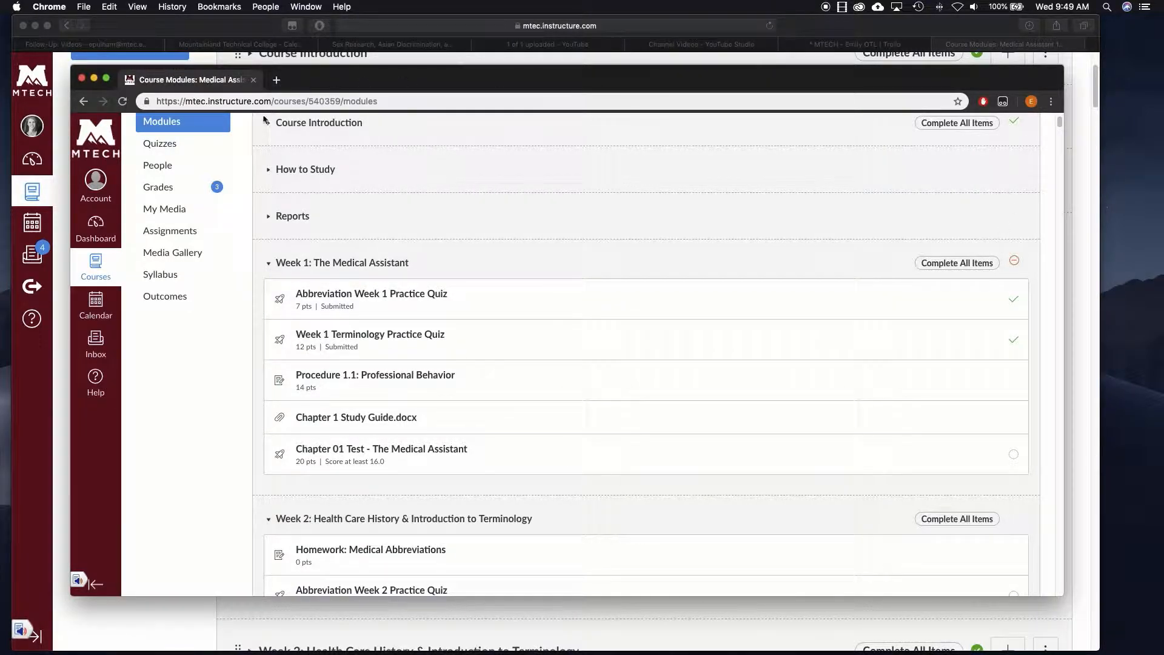
scroll(215, 182, up, 3)
- Return to the course home and open Hybrid Assignments - Level 1, scrolling through its locked later weeks
click(162, 173)
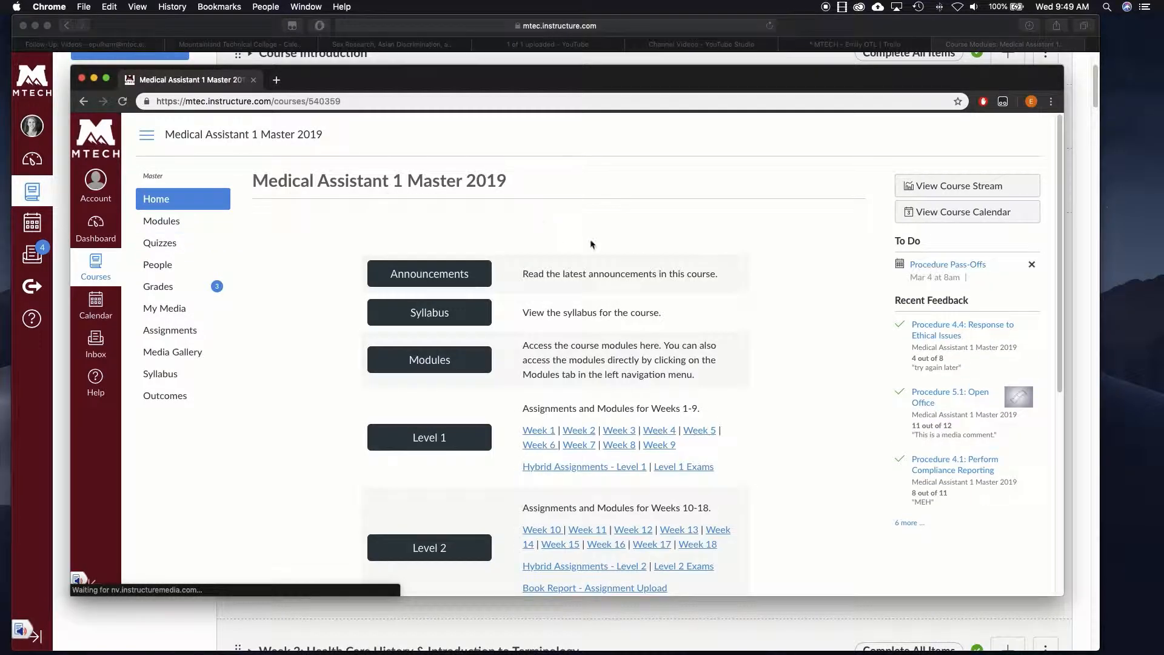
scroll(731, 297, down, 5)
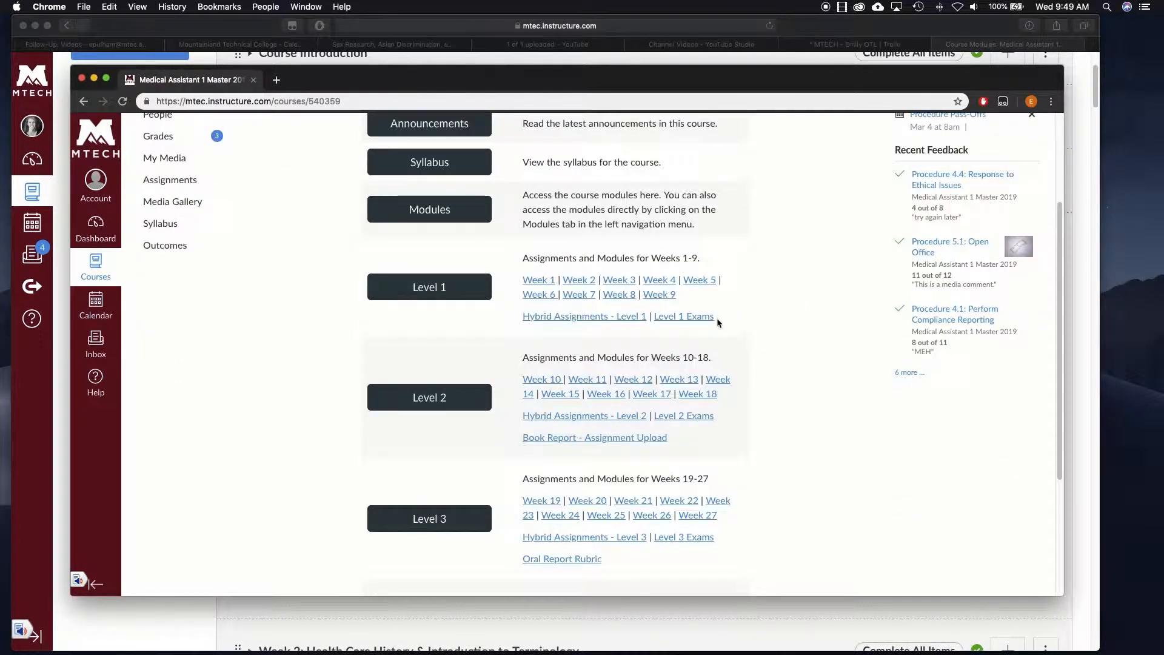
click(568, 318)
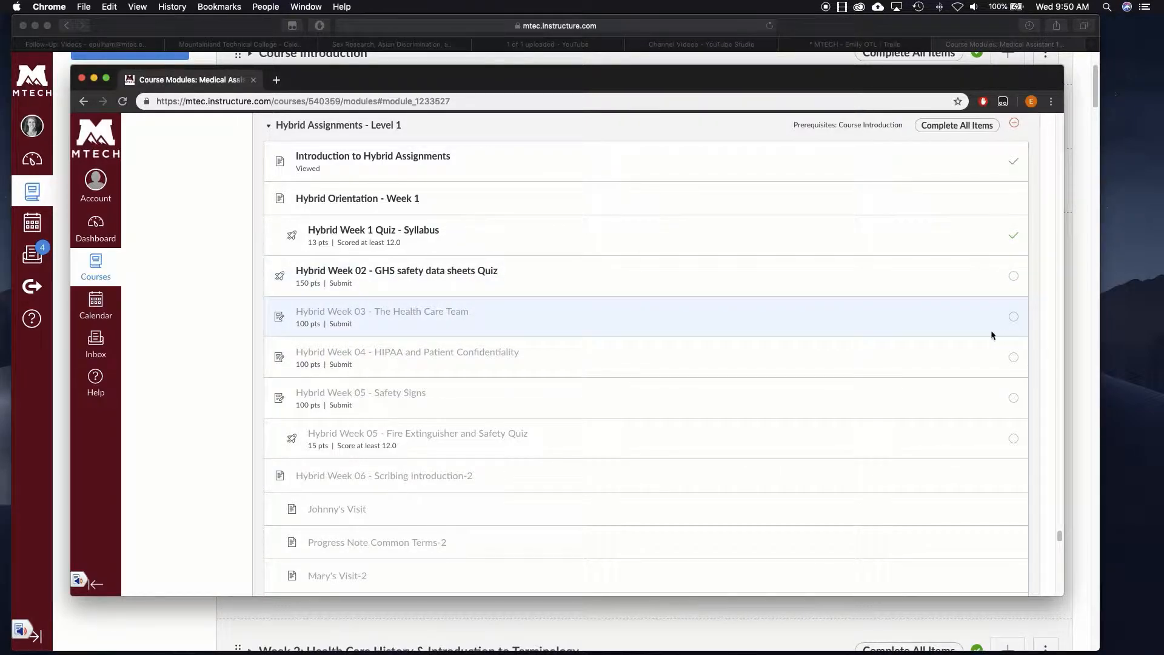
scroll(291, 339, down, 5)
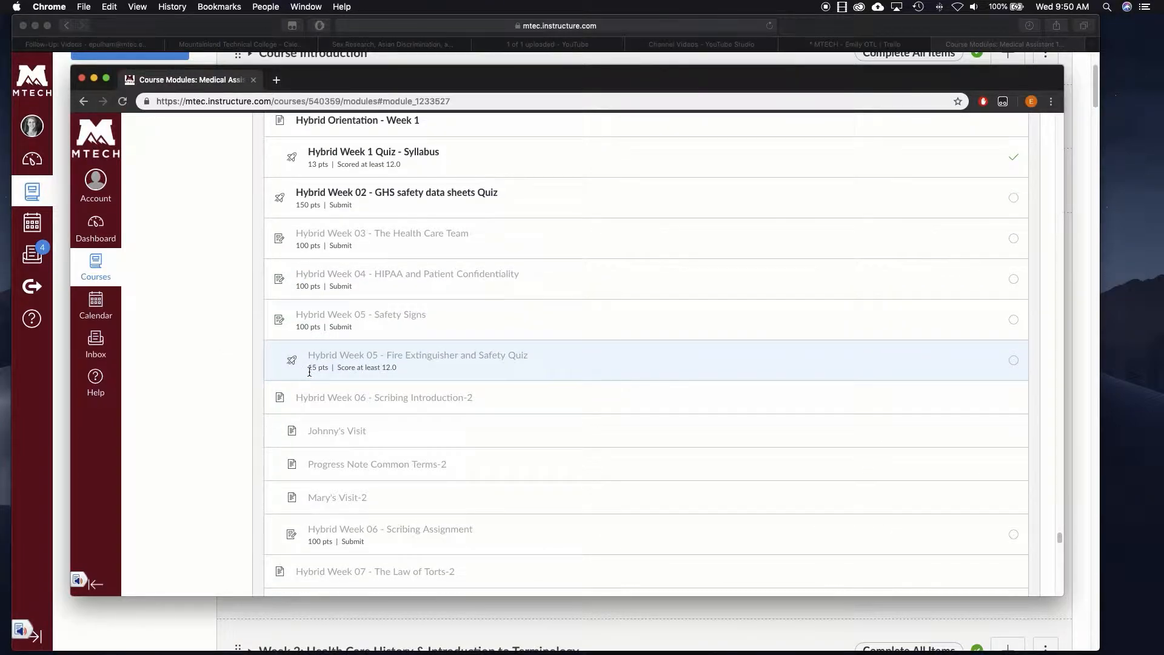
scroll(364, 340, down, 5)
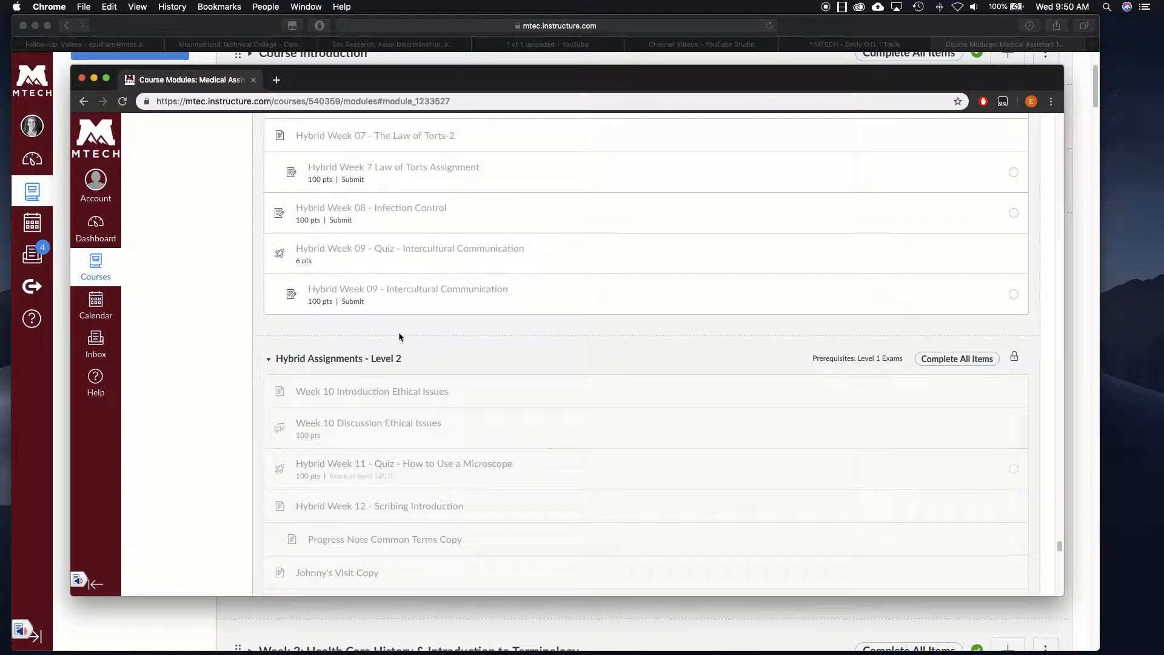
scroll(399, 334, up, 3)
scroll(400, 337, up, 8)
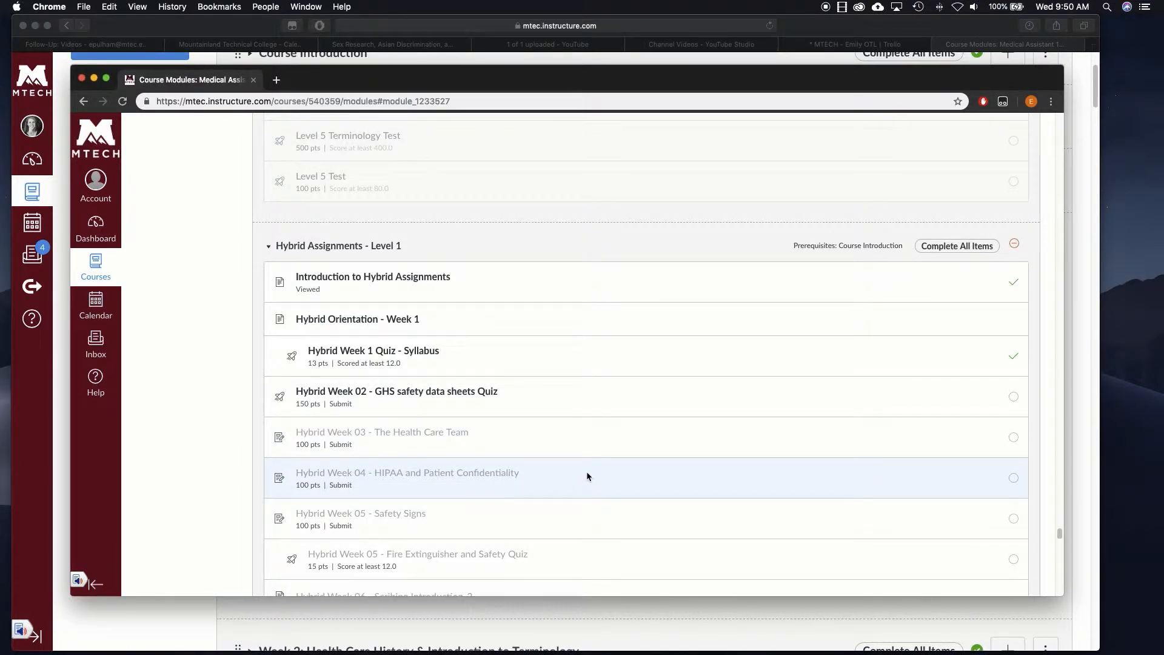
scroll(607, 420, down, 2)
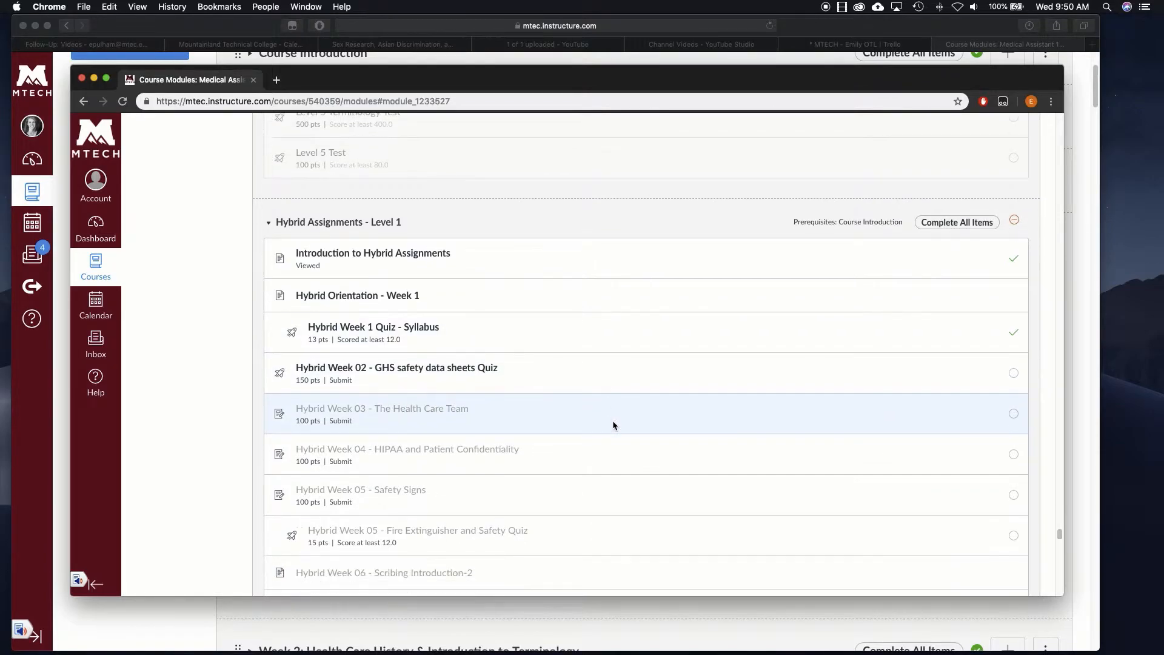